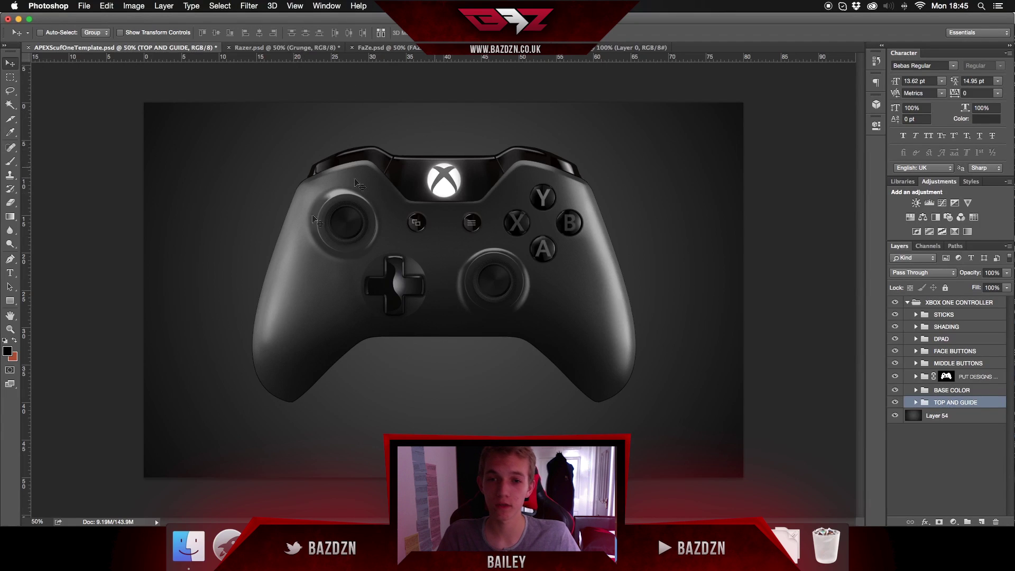
Step: Compare the Razer and FaZe controller designs, then return to the controller template document
click(296, 48)
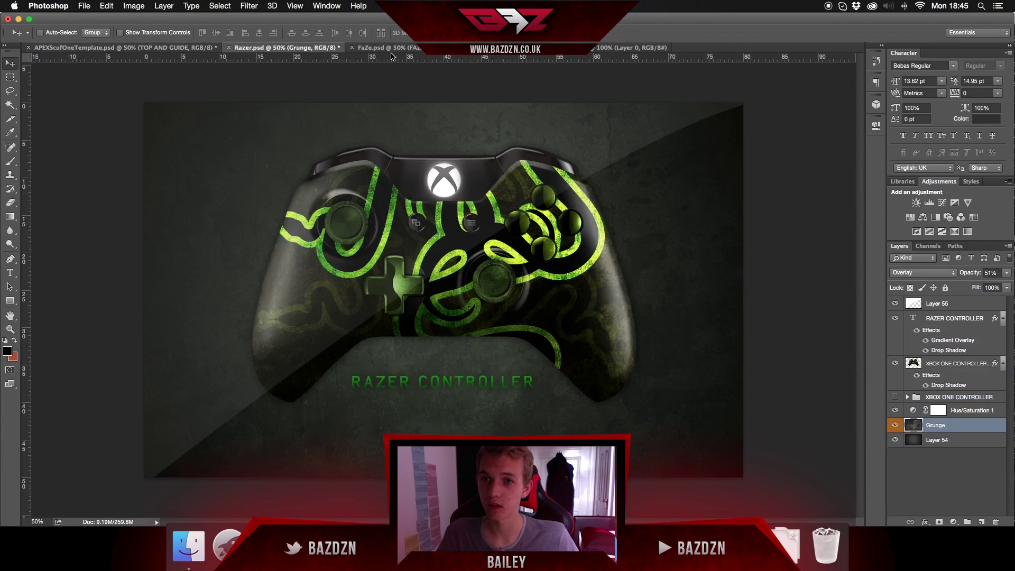
click(392, 48)
click(310, 48)
key(ctrl+Tab)
click(317, 49)
key(ctrl+Tab)
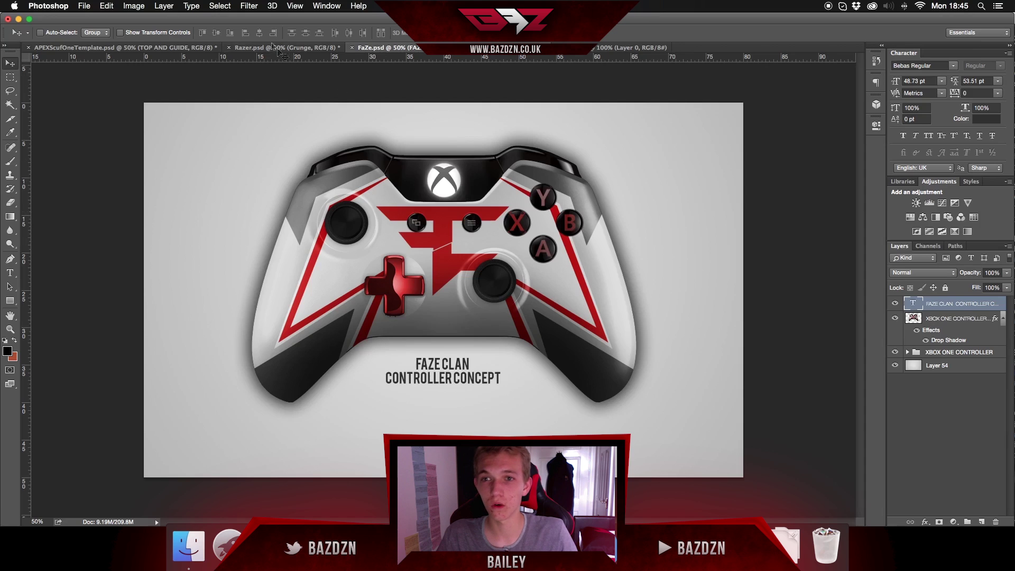
click(322, 47)
click(379, 49)
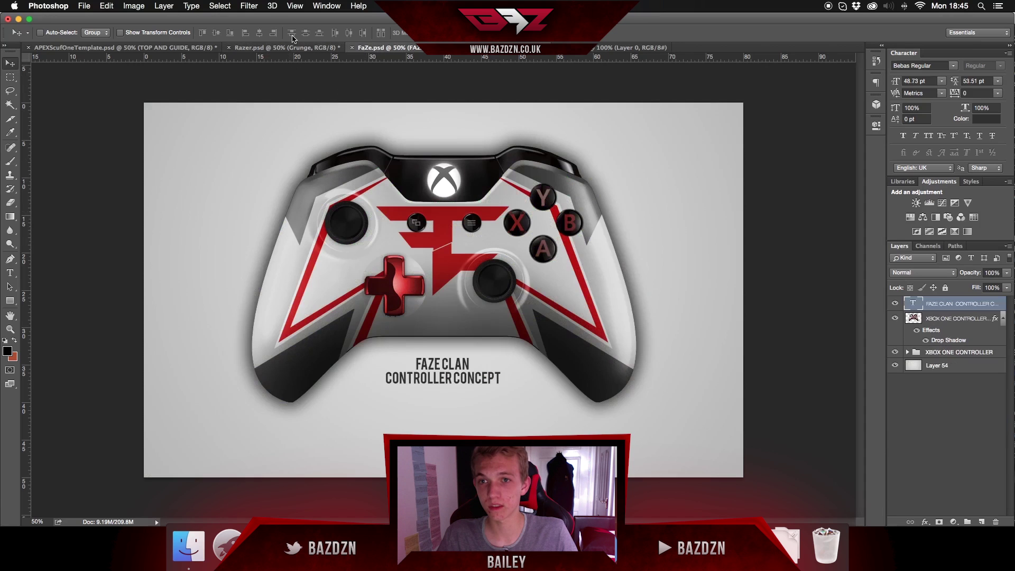
click(179, 48)
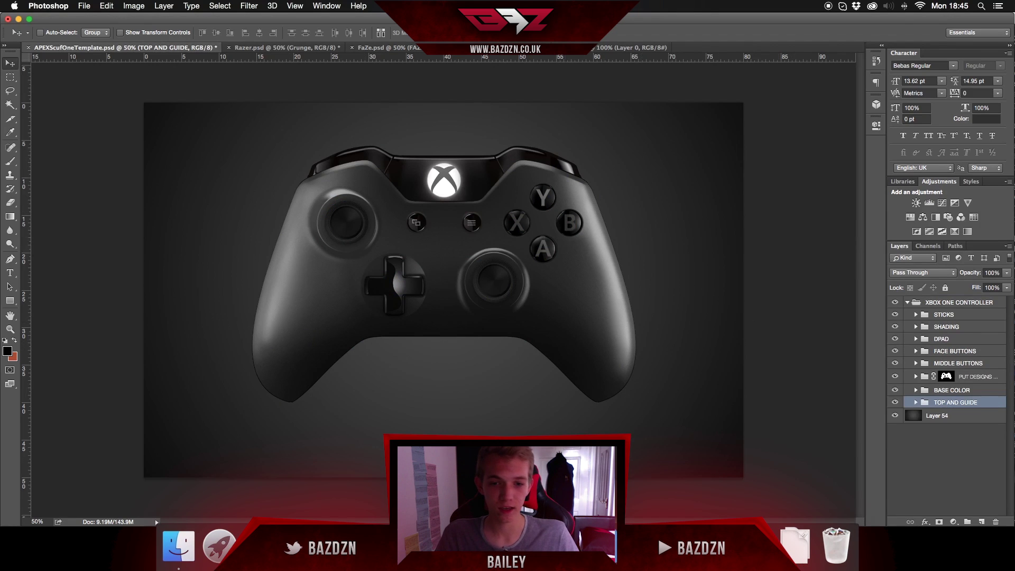
Step: View the tweet offering the APEX template, highlight its download link, then minimise Chrome
click(260, 547)
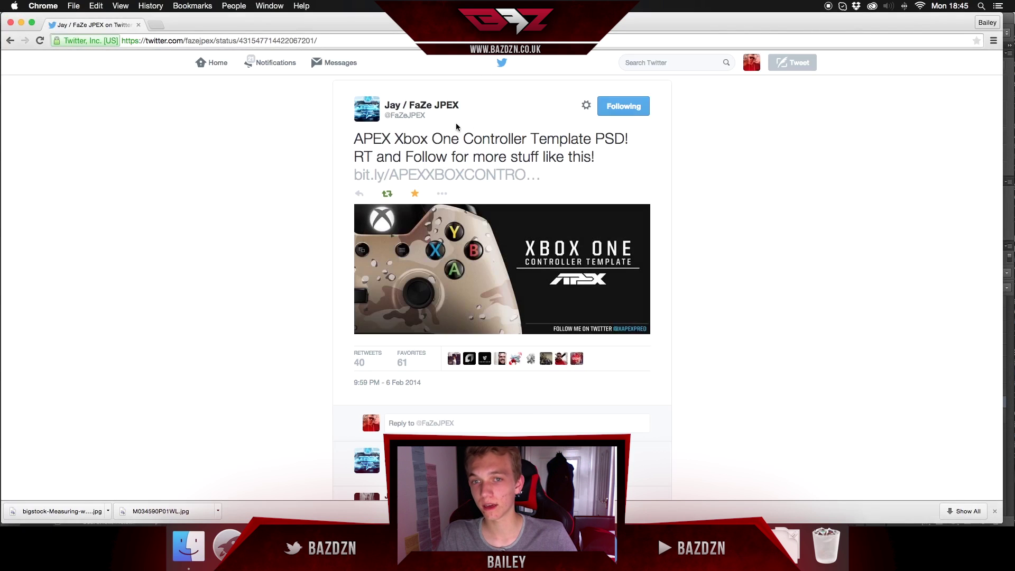
drag(382, 105, 460, 106)
click(393, 395)
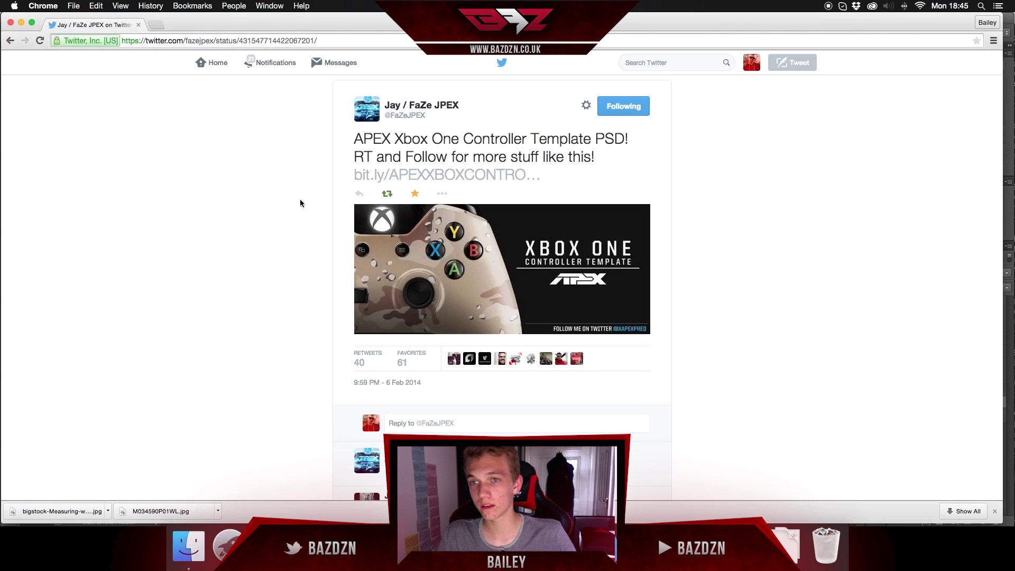
drag(550, 183, 378, 176)
click(403, 156)
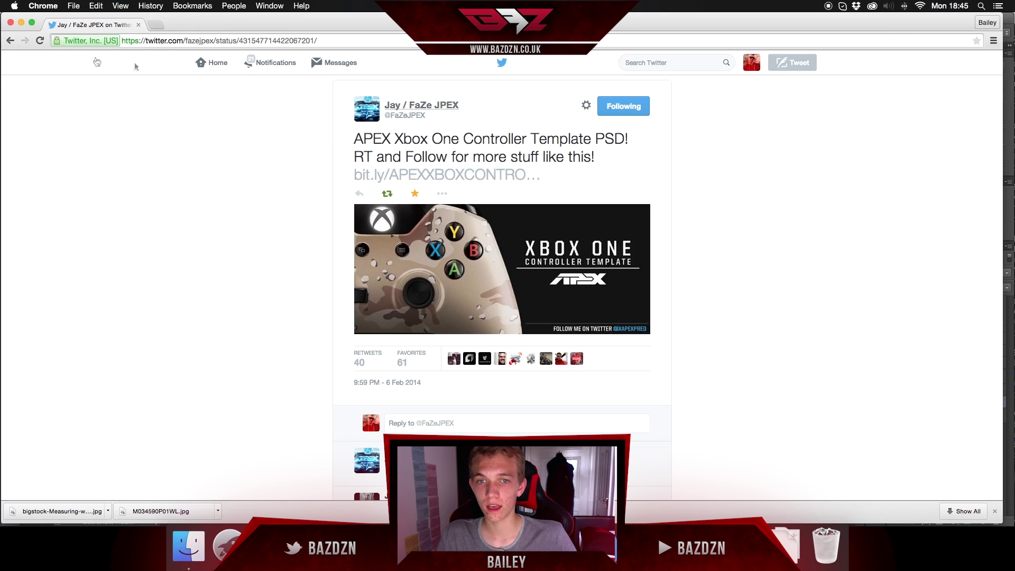
click(22, 23)
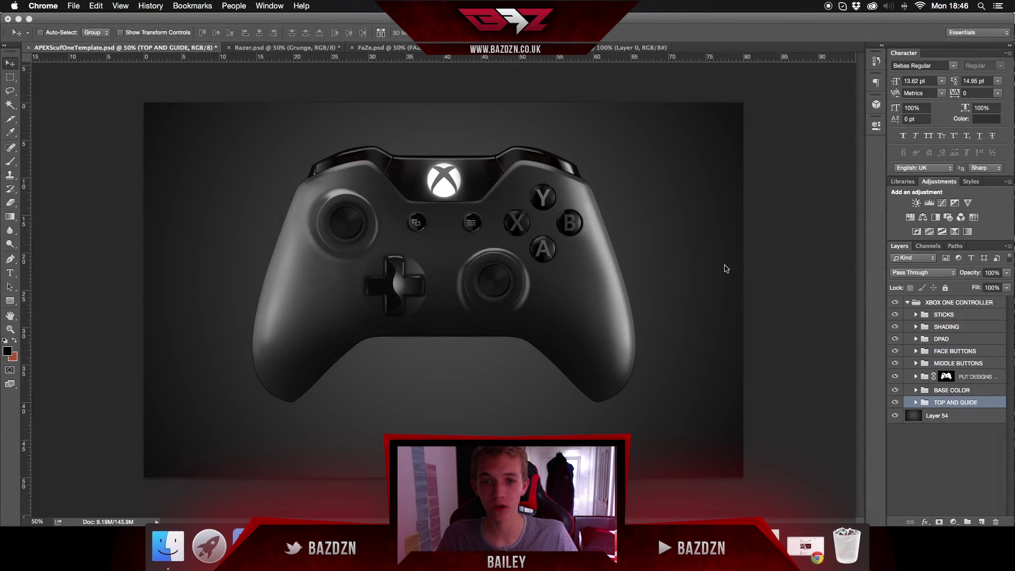
Step: Bring Photoshop forward and target the PUT DESIGNS HERE group's content instead of its mask
click(922, 391)
click(895, 376)
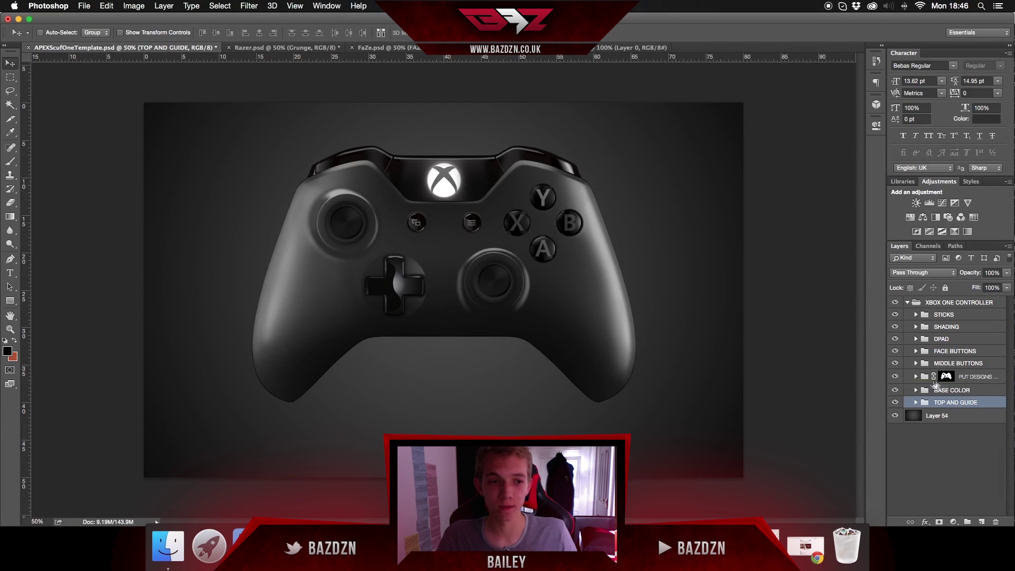
click(933, 377)
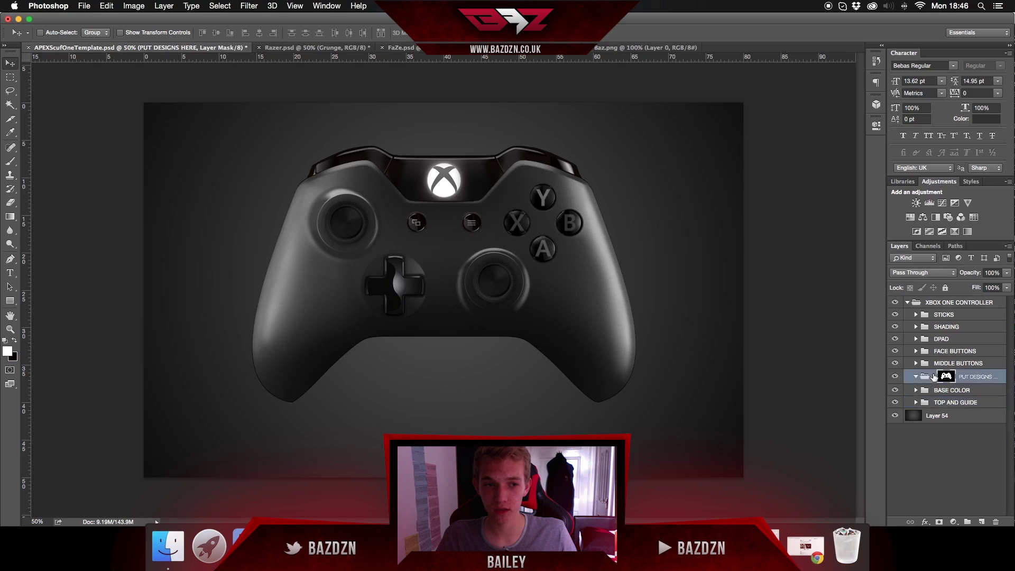
click(921, 379)
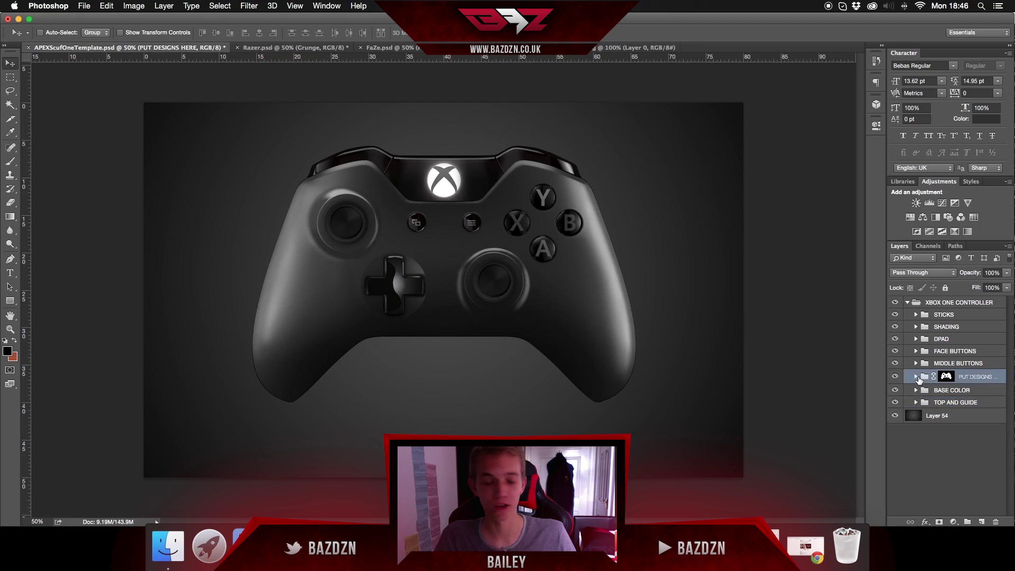
Step: Expand the BASE COLOR group to reveal its fill layer and select the group
click(916, 391)
click(916, 391)
click(916, 390)
click(916, 390)
click(916, 390)
click(930, 391)
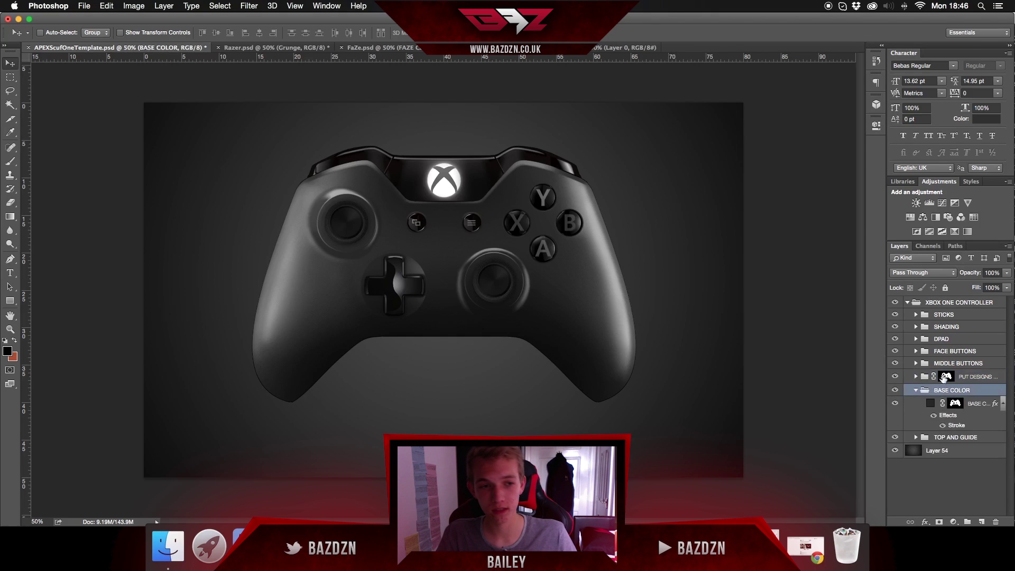
Step: Recolour the BASE COLOR fill to bright green 09bc15 and collapse the group
double_click(934, 405)
mouse_move(823, 149)
mouse_down()
mouse_move(770, 94)
mouse_move(777, 174)
mouse_move(760, 188)
mouse_move(714, 106)
mouse_move(820, 173)
mouse_move(835, 139)
mouse_up()
mouse_move(848, 235)
mouse_down()
mouse_move(848, 169)
mouse_move(848, 192)
mouse_move(828, 178)
mouse_move(833, 114)
mouse_move(830, 140)
mouse_up()
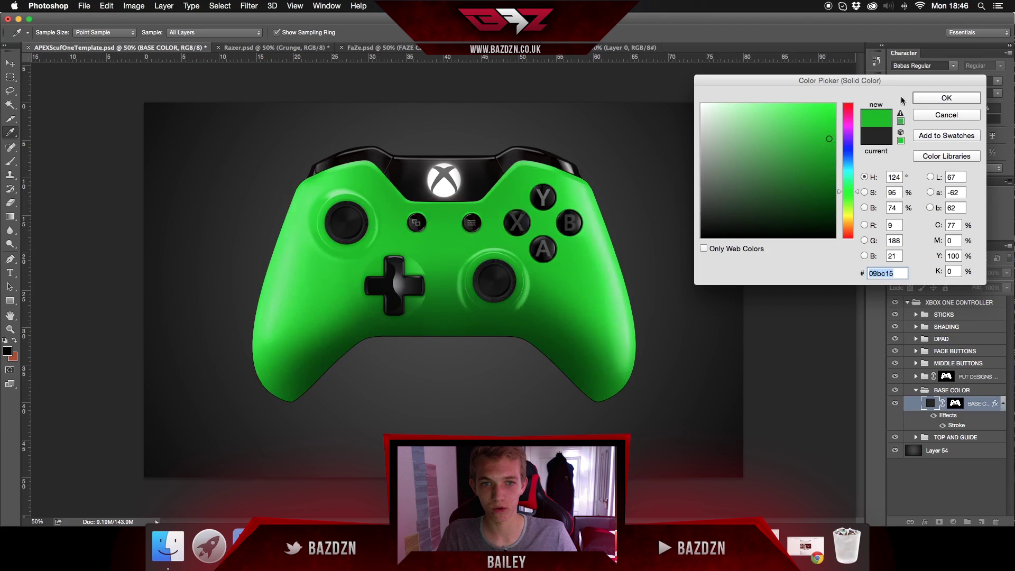
click(936, 100)
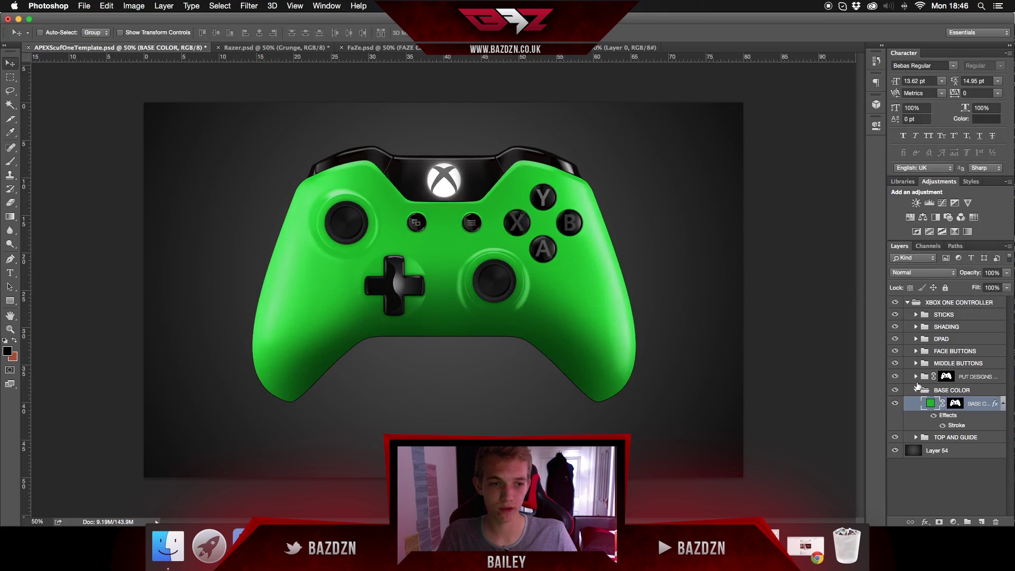
click(917, 391)
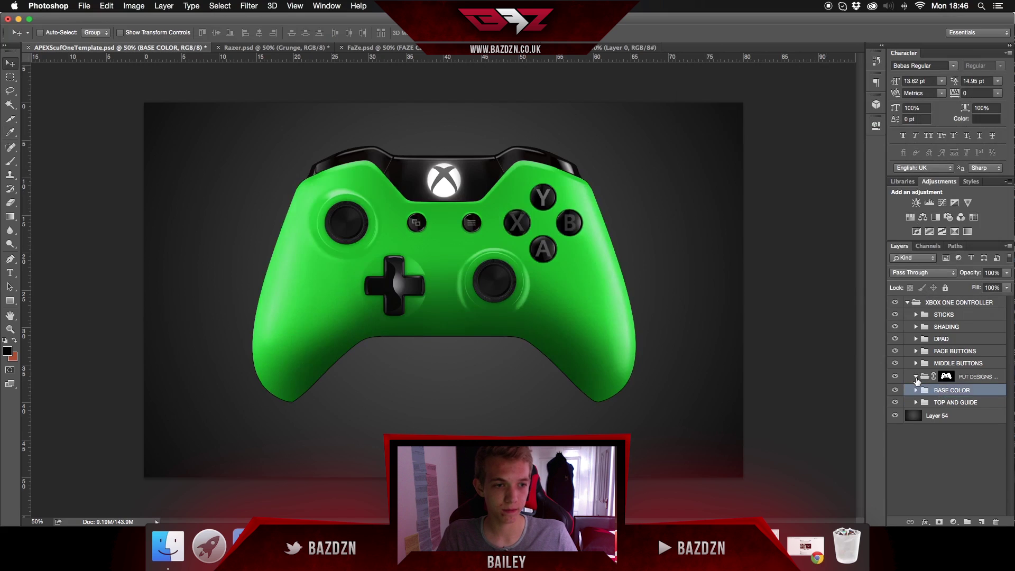
click(917, 380)
click(965, 379)
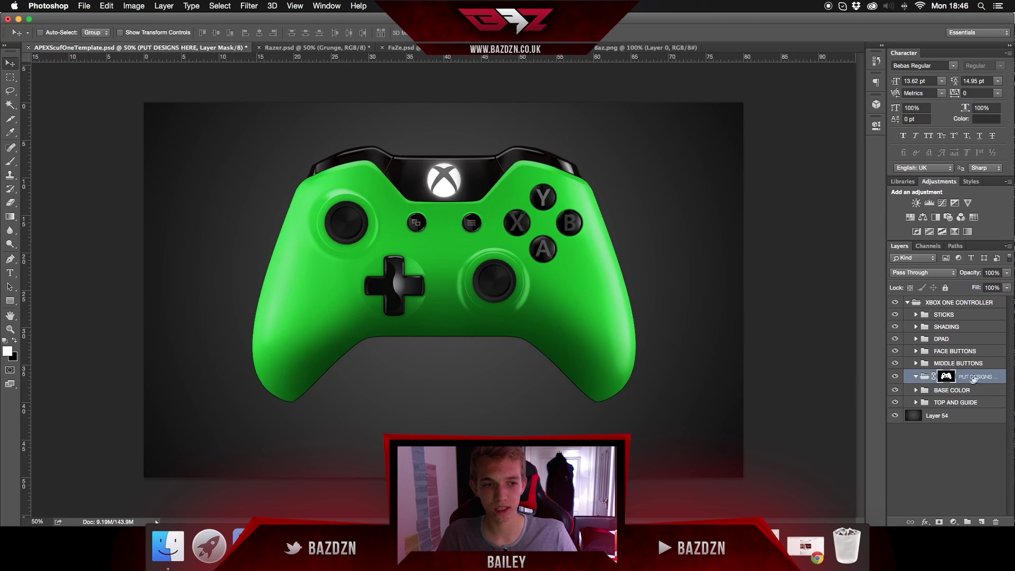
click(982, 521)
click(948, 378)
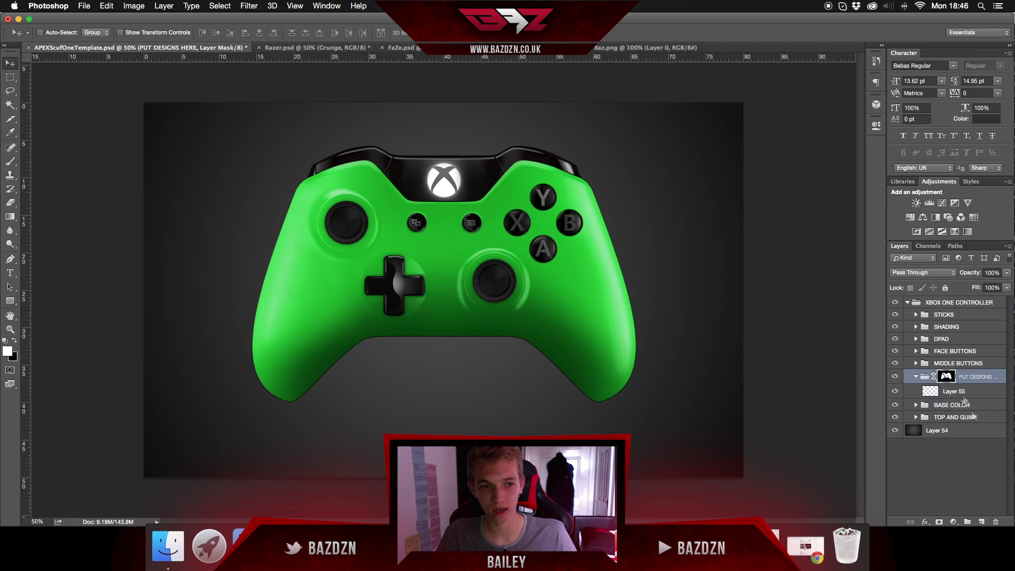
click(941, 392)
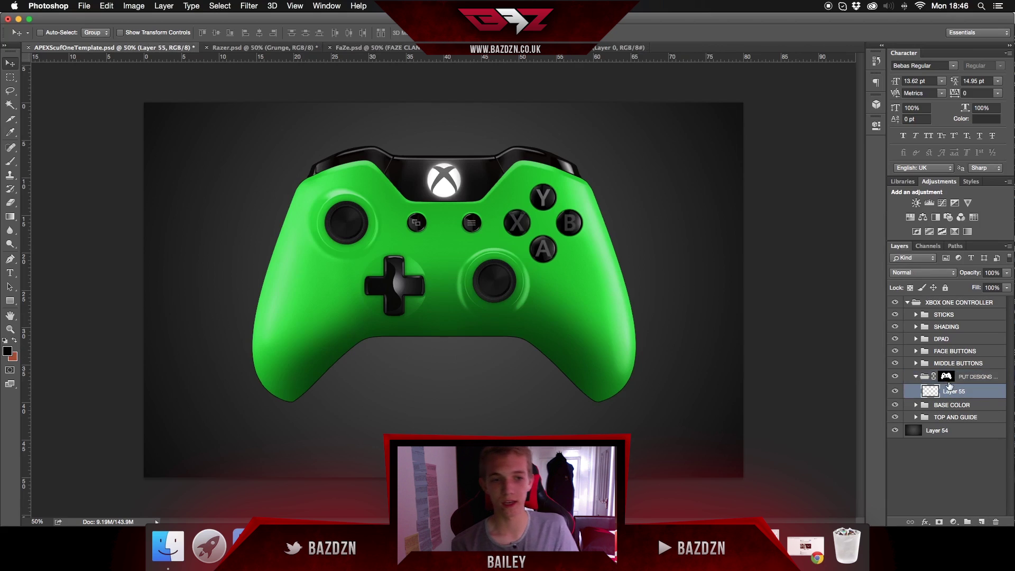
click(10, 258)
click(192, 217)
click(312, 455)
click(181, 266)
click(192, 218)
right_click(279, 293)
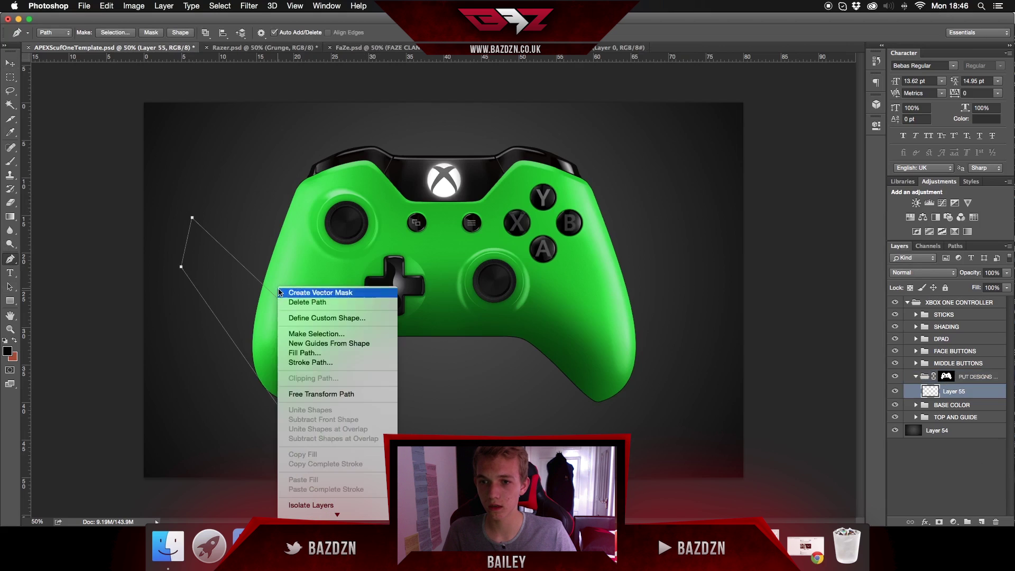
click(309, 353)
key(Return)
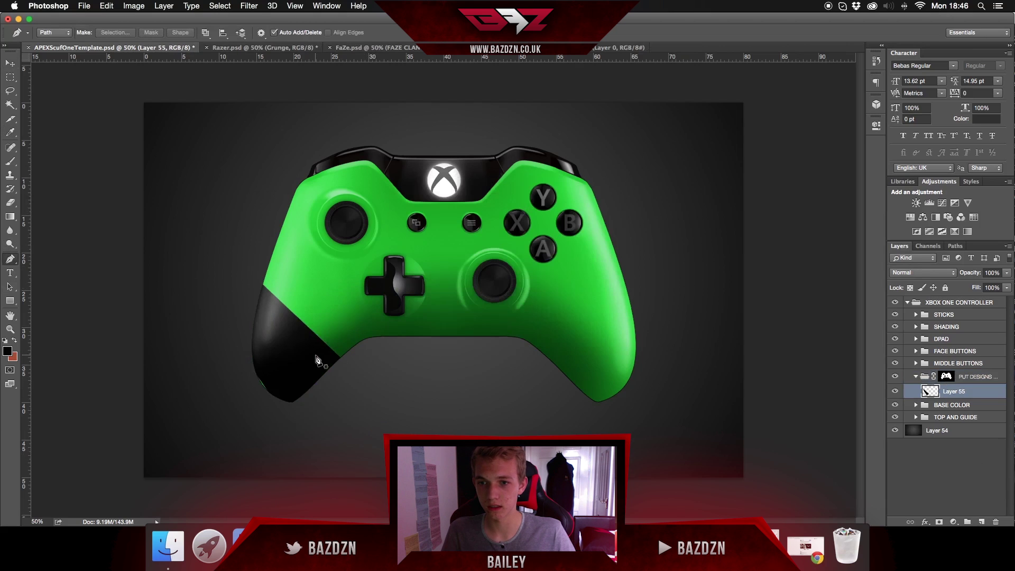
click(10, 64)
drag(328, 401, 378, 370)
key(shift+Up)
key(shift+Up)
key(shift+Up)
key(shift+Up)
key(shift+Up)
drag(349, 301, 305, 364)
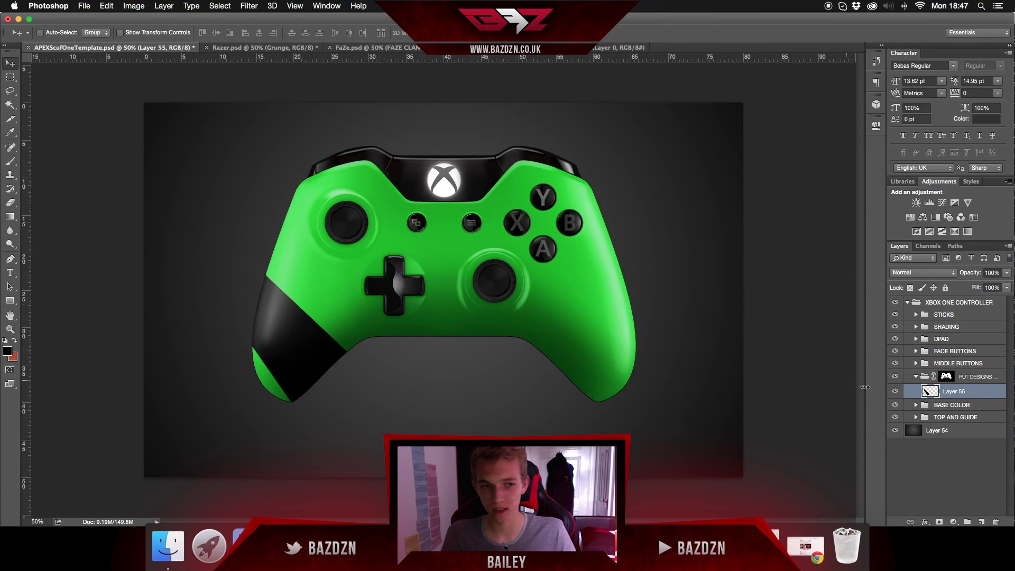
drag(364, 300, 376, 241)
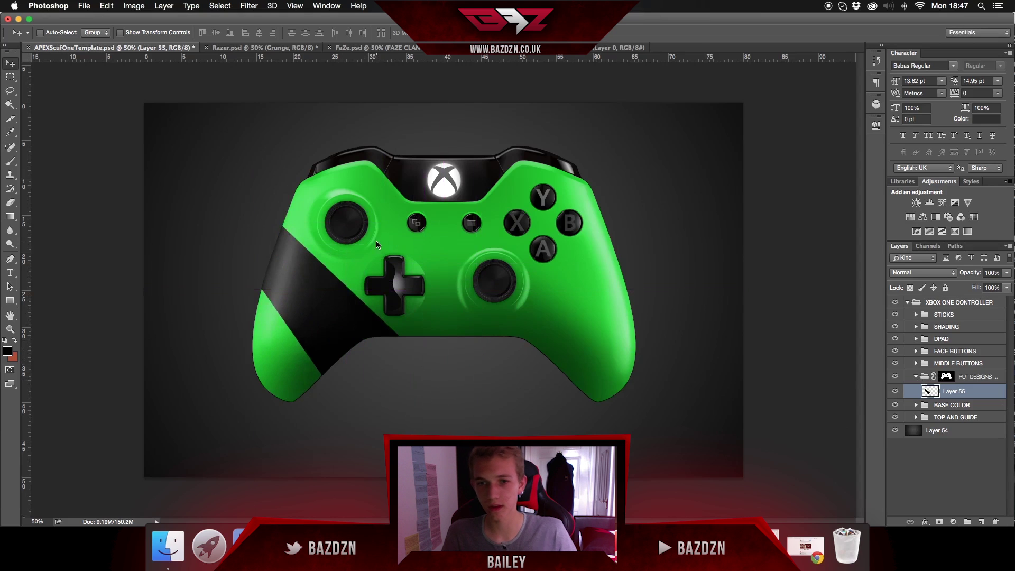
key(Delete)
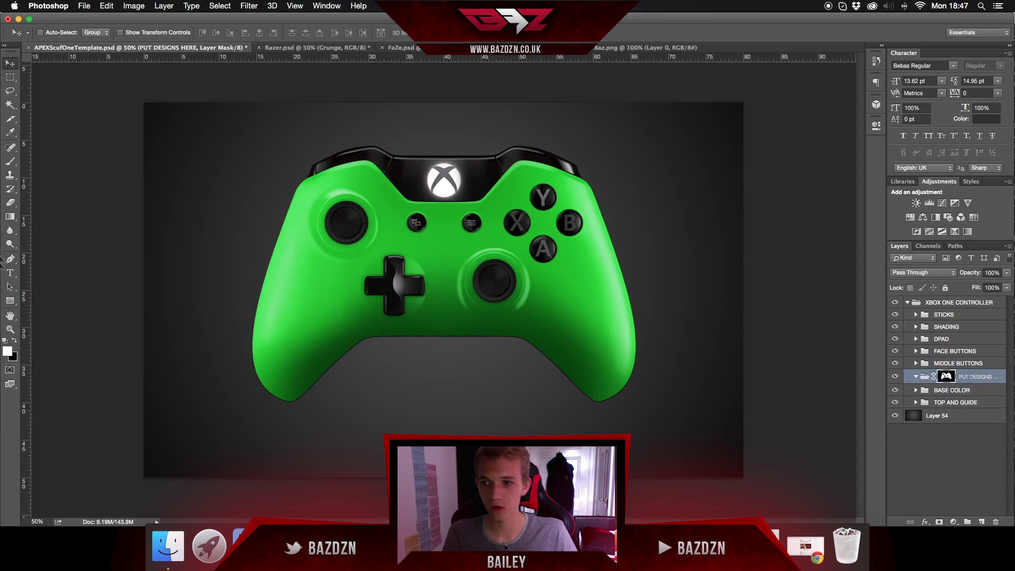
click(10, 258)
Step: Fill the right-grip path black on new Layer 55 in PUT DESIGNS HERE, then zoom out to 50%
key(super+equal)
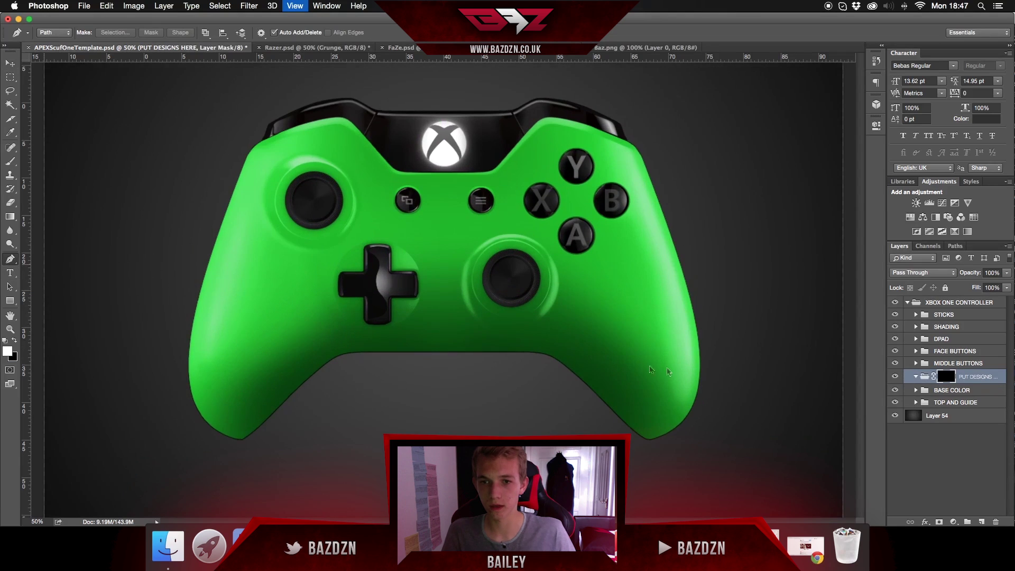
click(699, 318)
key(super+z)
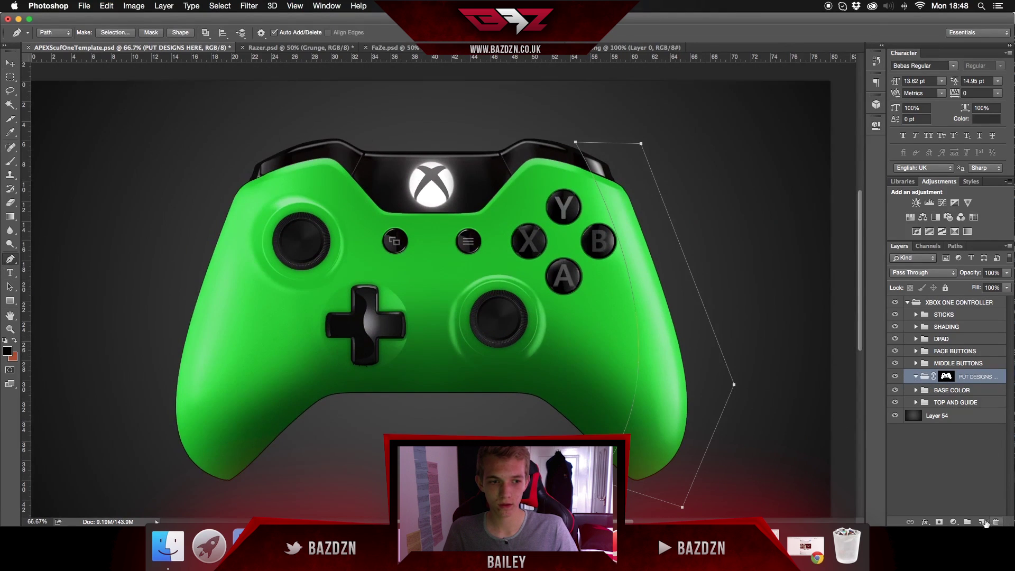
click(982, 522)
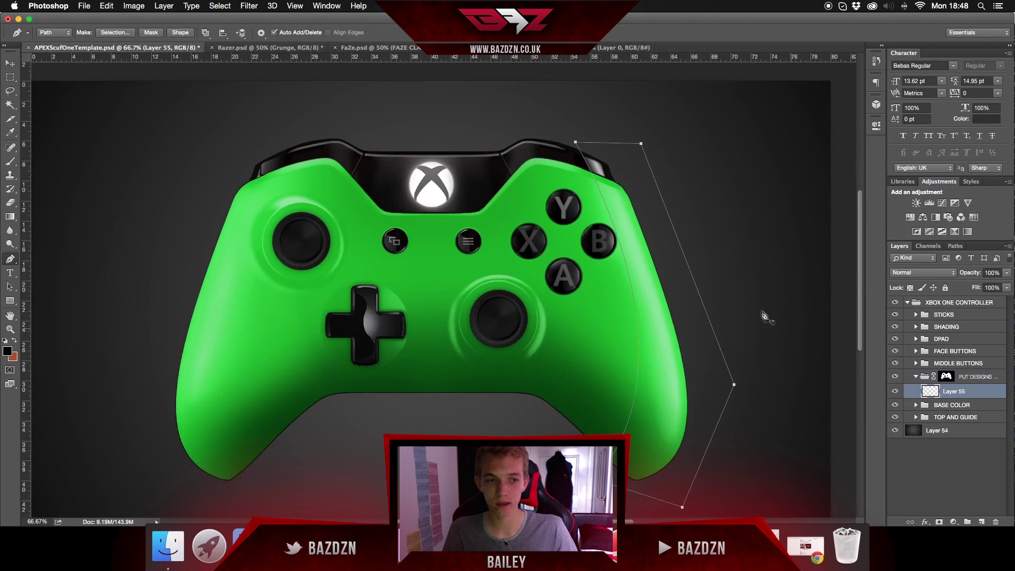
scroll(770, 319, down, 2)
right_click(718, 317)
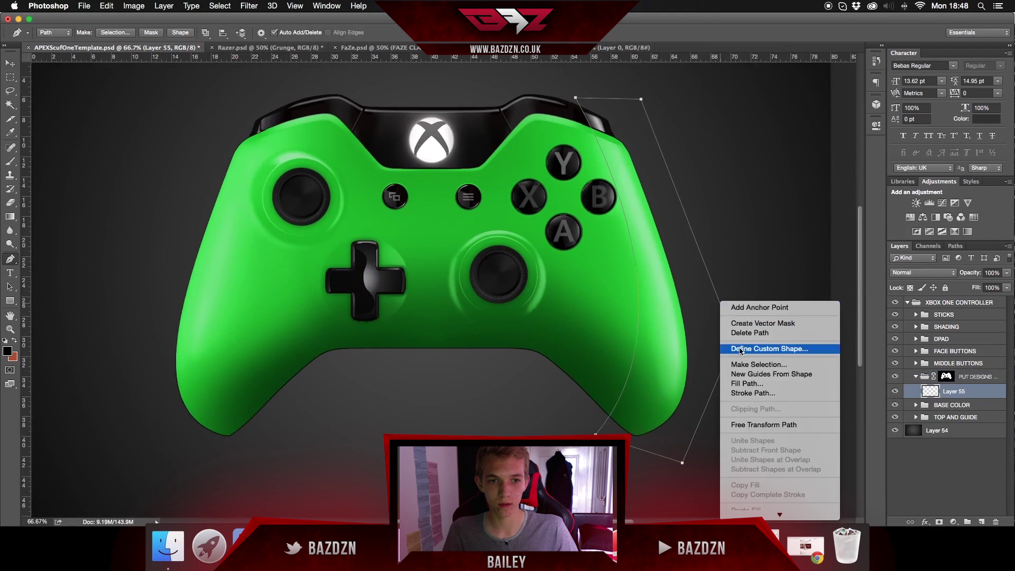
click(746, 385)
key(Return)
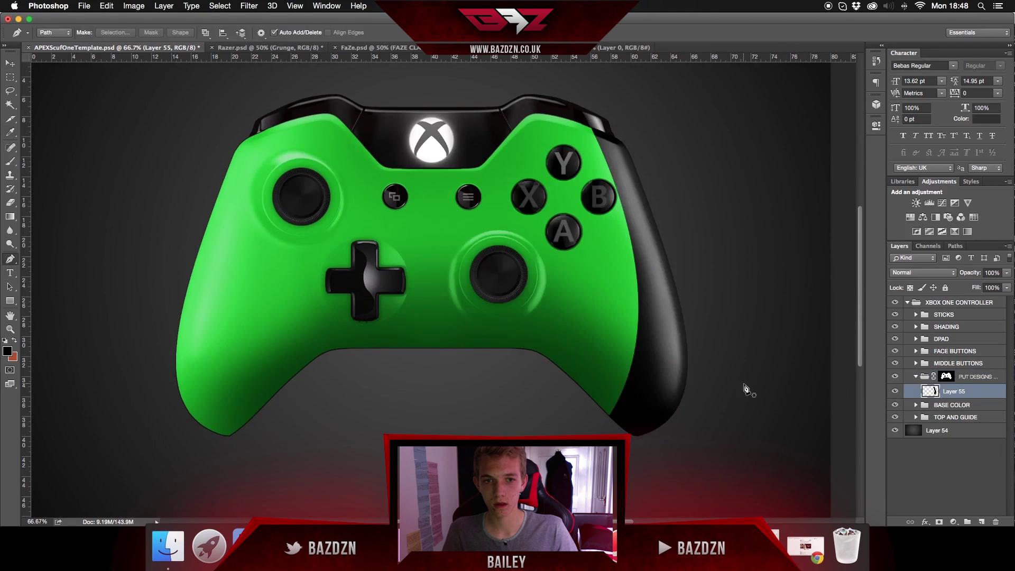
key(super+minus)
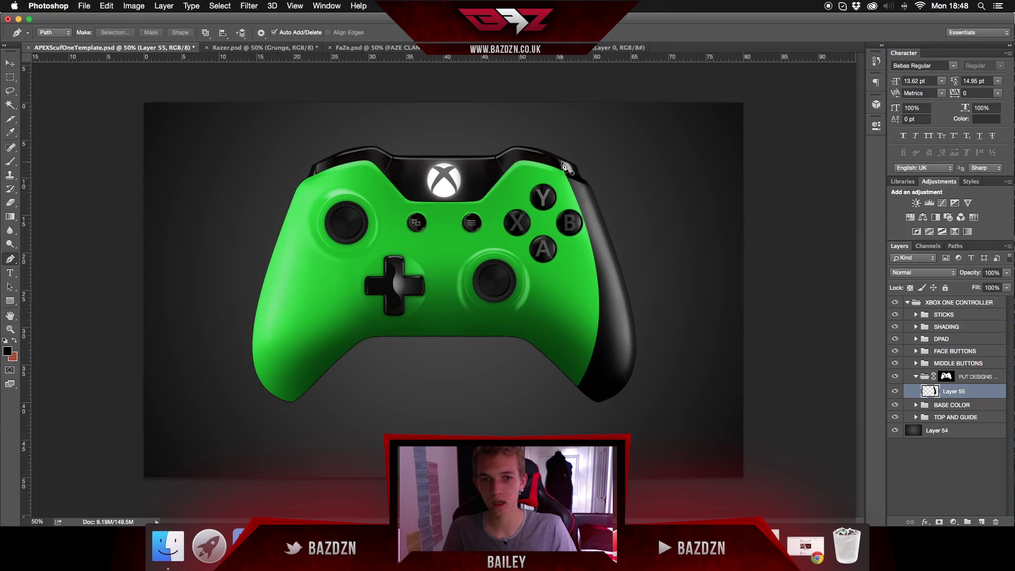
click(10, 64)
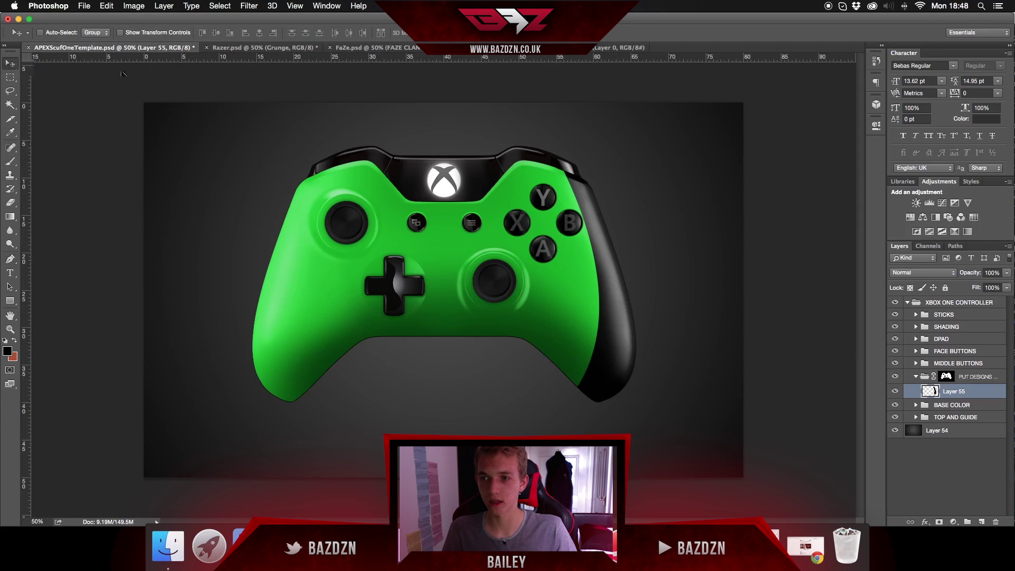
Step: Raise Layer 55's opacity to 22%
key(super+plus)
click(1007, 272)
drag(964, 287, 970, 287)
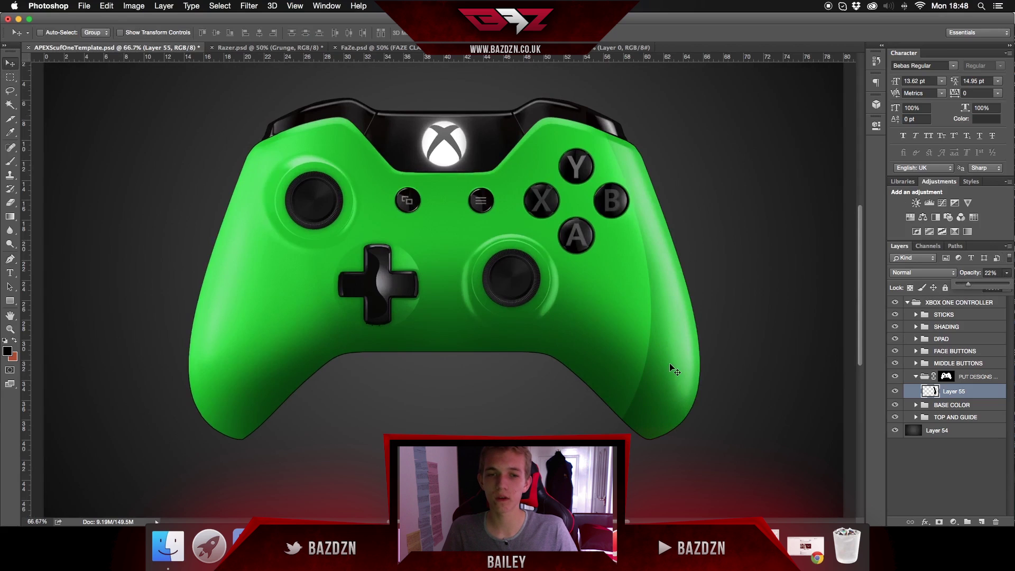
Step: Duplicate Layer 55, flip the copy horizontally and move it onto the left grip
key(super+j)
key(super+t)
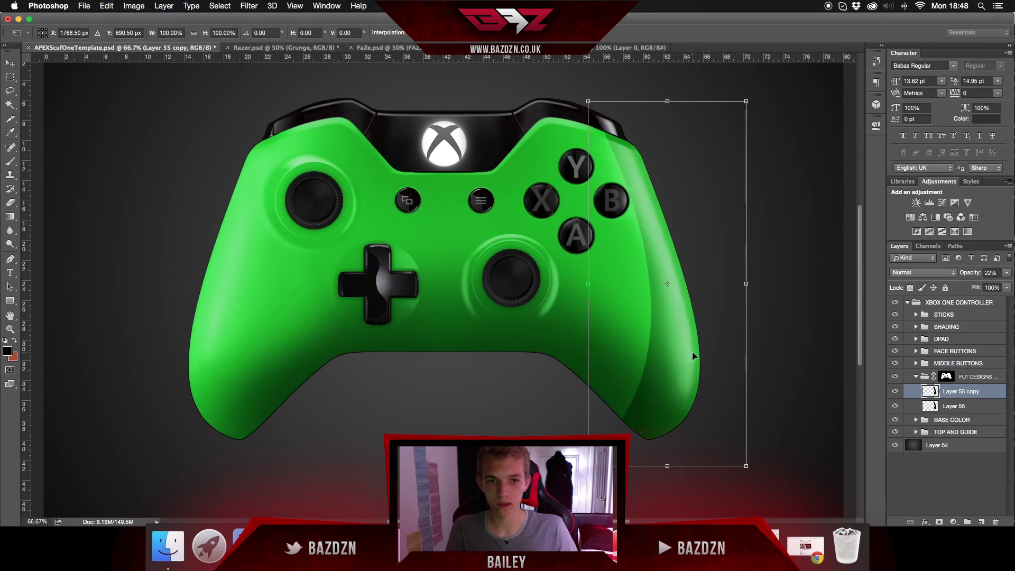
right_click(693, 353)
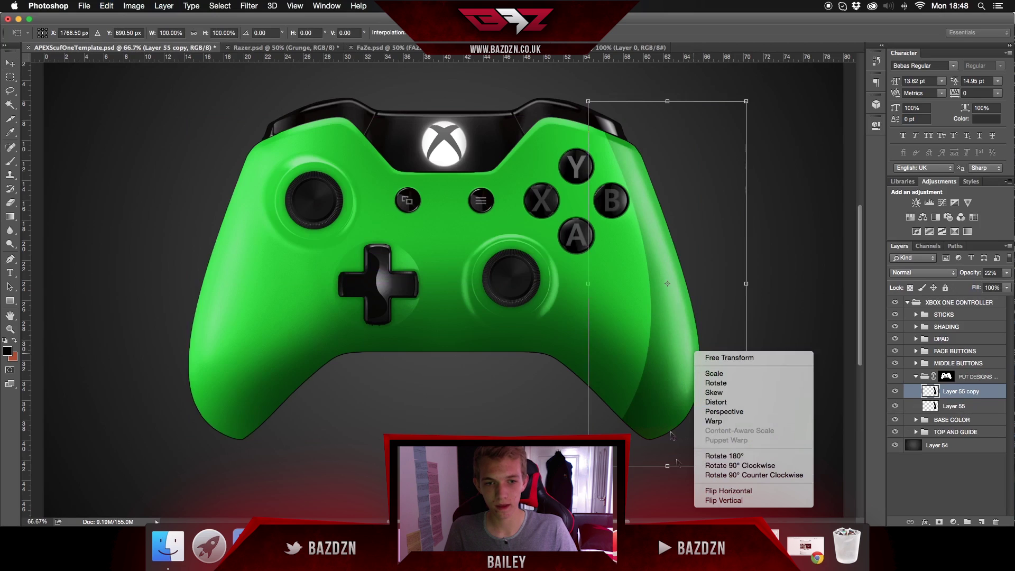
click(714, 492)
drag(522, 320, 222, 318)
key(Return)
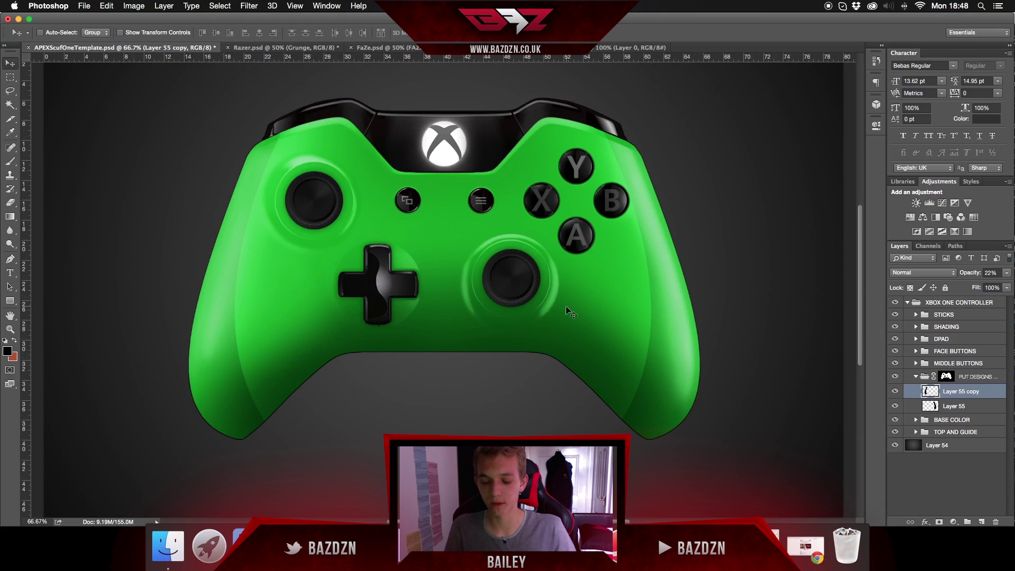
key(super+h)
key(super+h)
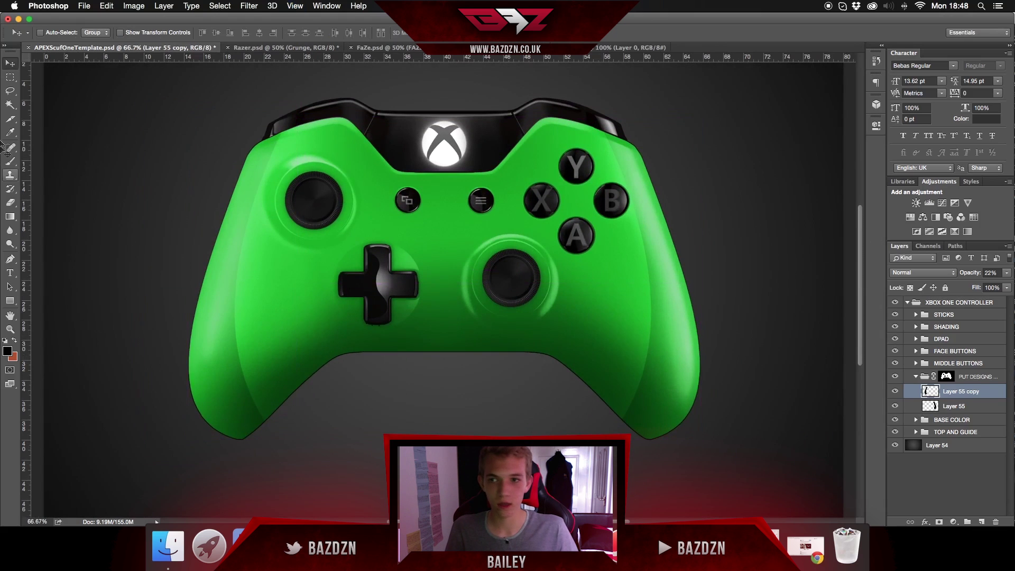
click(10, 161)
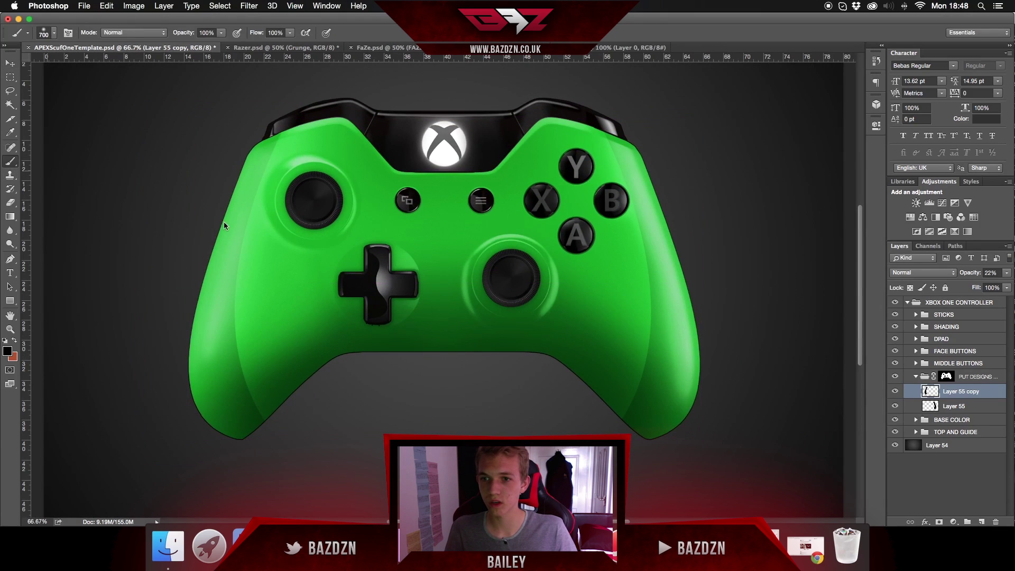
Step: Choose the 665 px grunge spot brush preset, undoing the test stamps on the left grip
right_click(495, 337)
scroll(470, 424, down, 1)
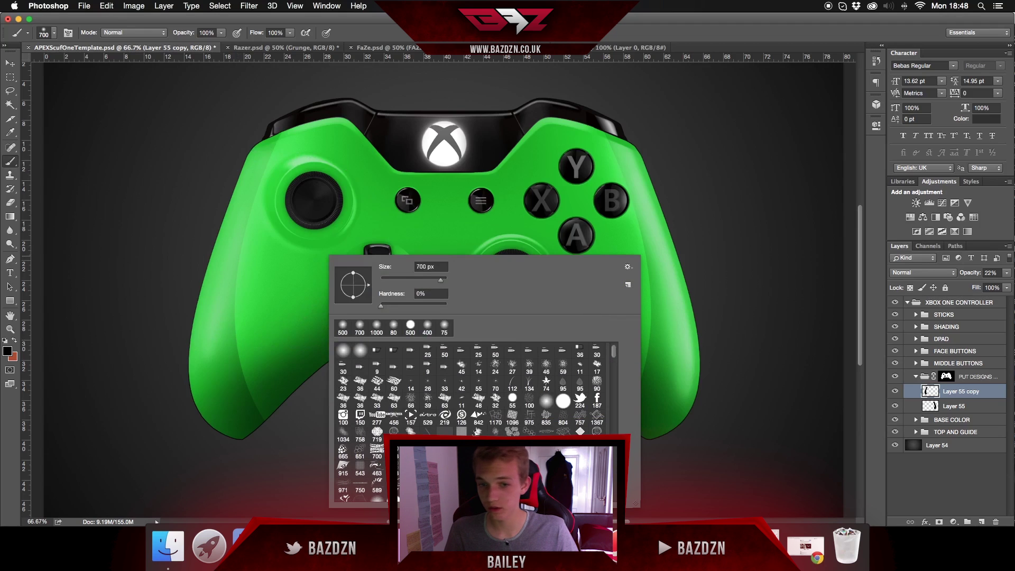
click(511, 431)
key(Return)
click(341, 272)
key(super+z)
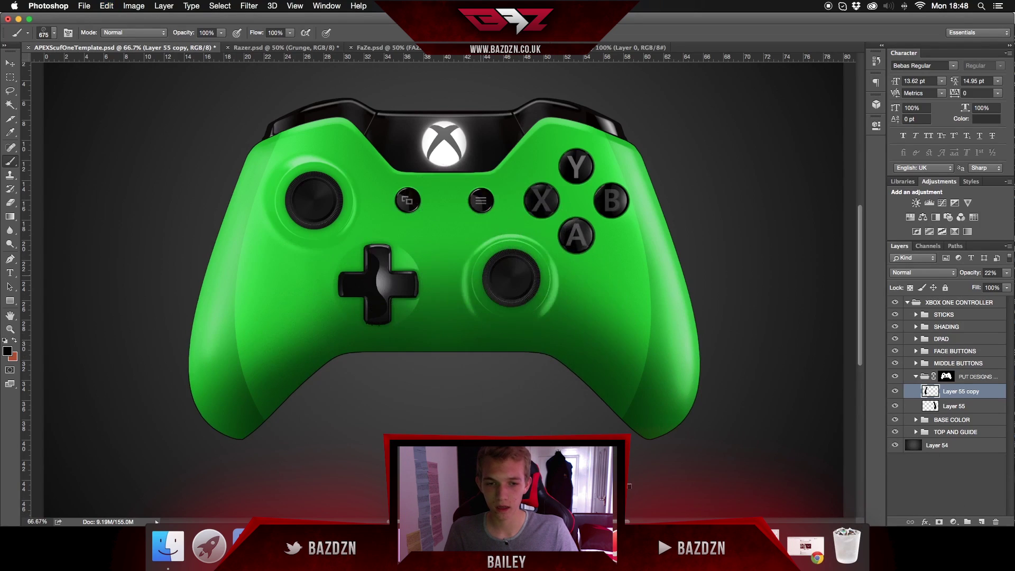
right_click(485, 271)
scroll(645, 482, down, 3)
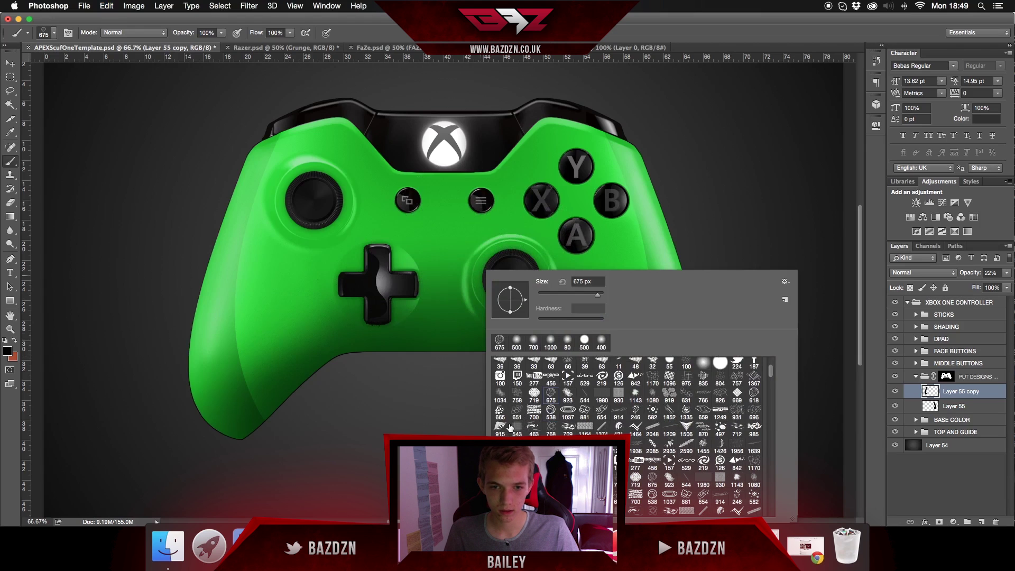
double_click(505, 415)
click(317, 328)
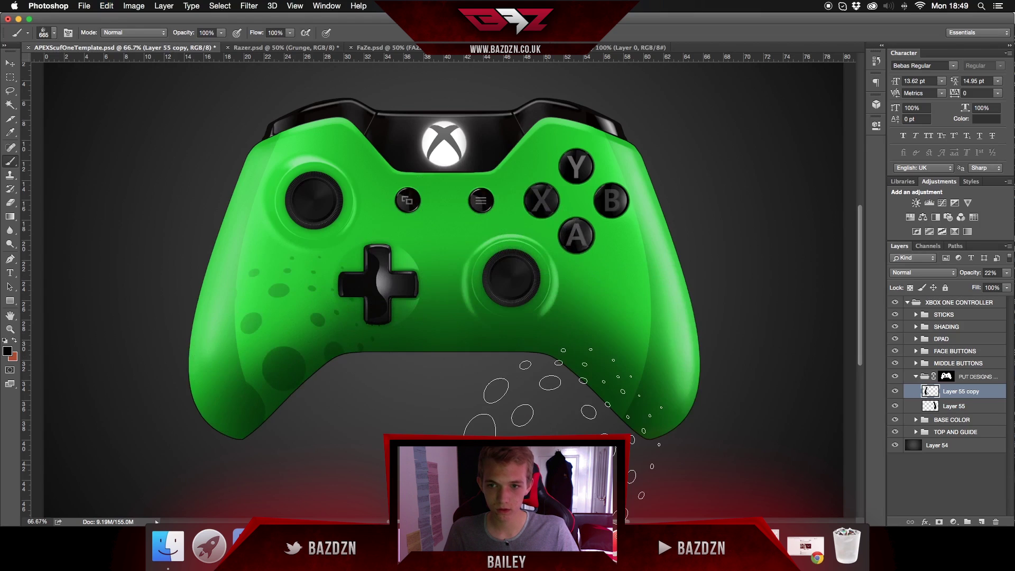
key(super+z)
Step: Stamp dark dots on new layers over the left grip and right face buttons, rotating the right dots
click(975, 520)
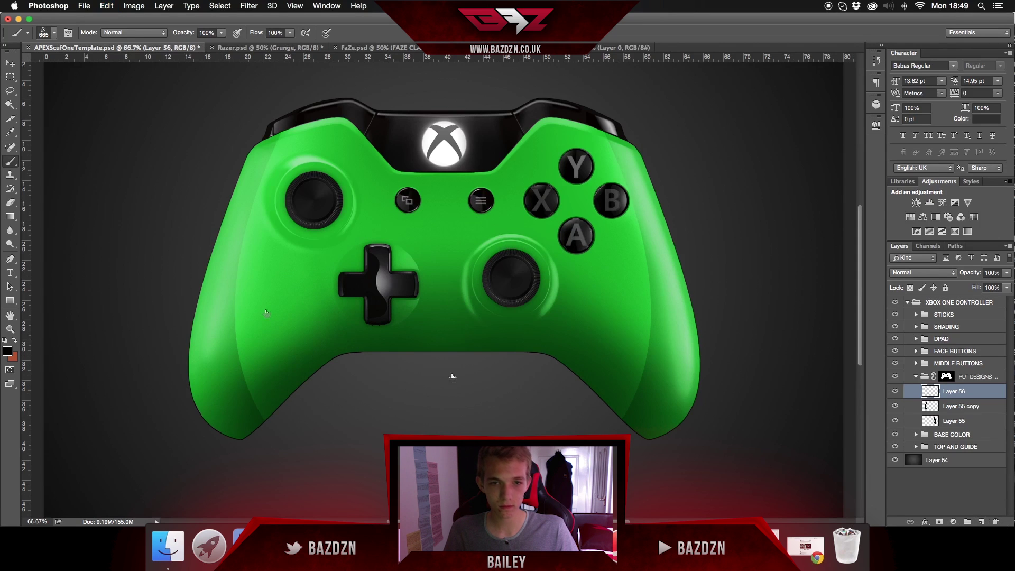
click(280, 359)
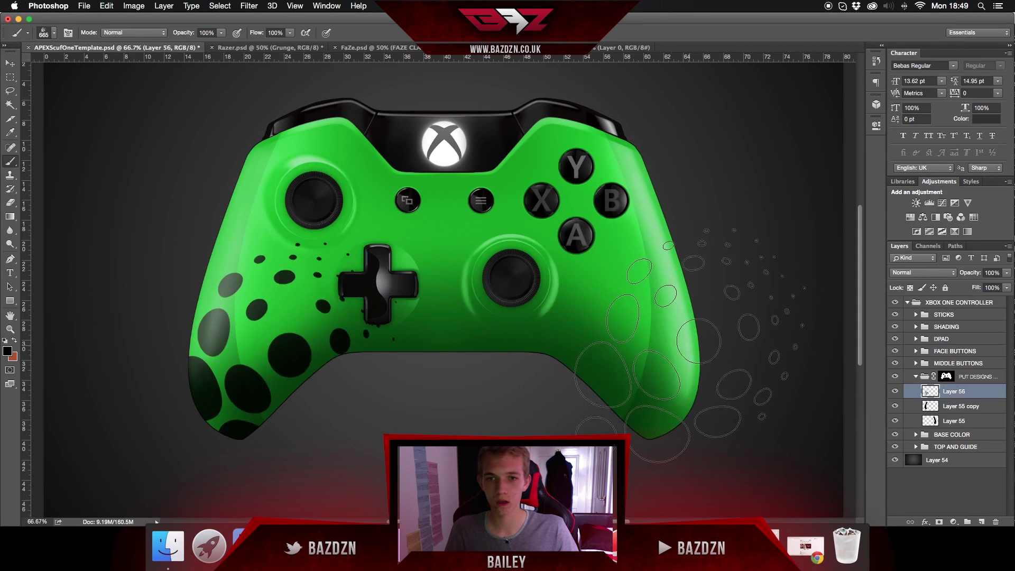
click(984, 522)
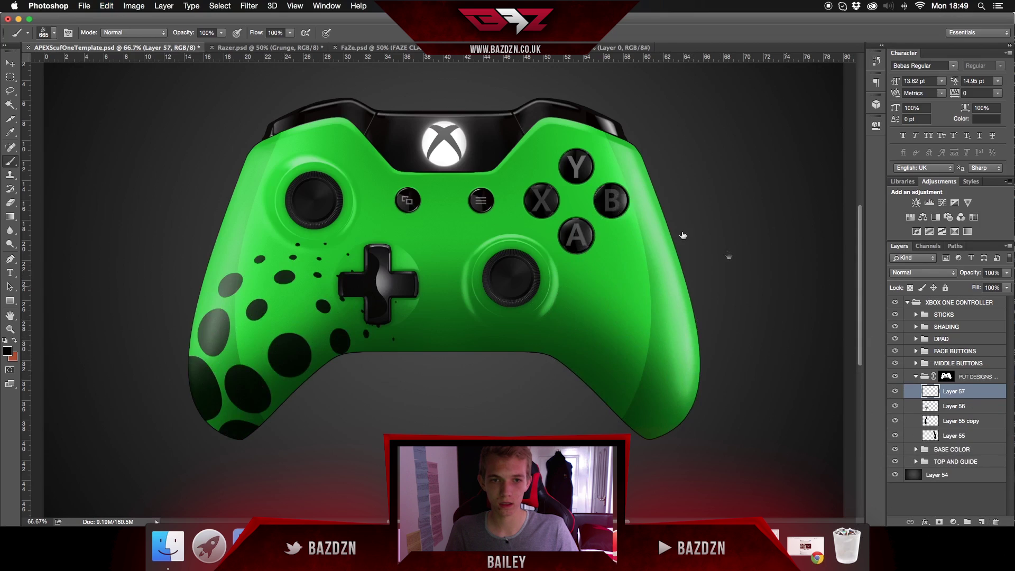
click(561, 228)
click(10, 63)
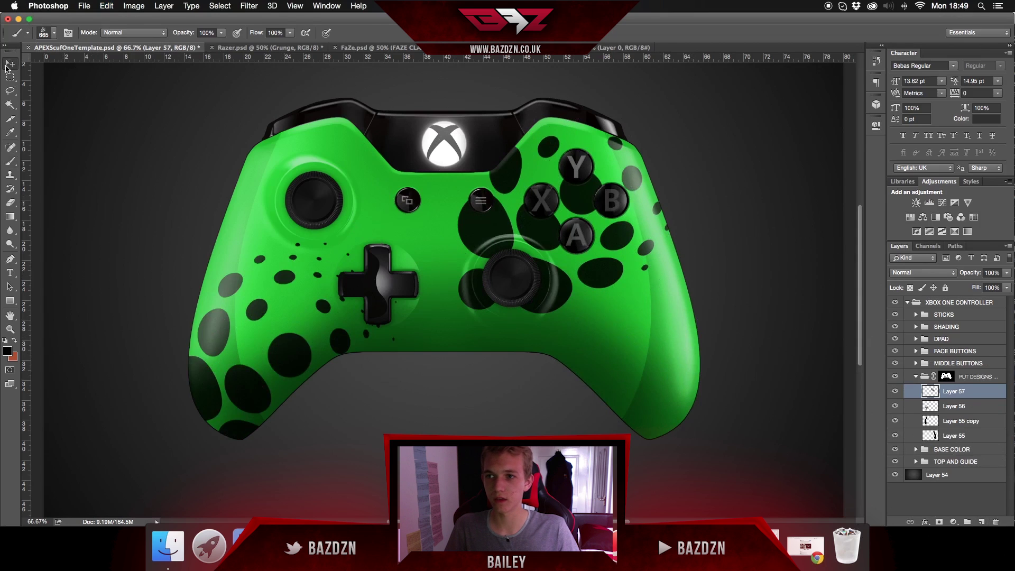
key(super+t)
drag(777, 370, 798, 268)
Step: Commit the rotation and paste Layer 55 copy's faded 22% layer style onto Layer 56
key(Return)
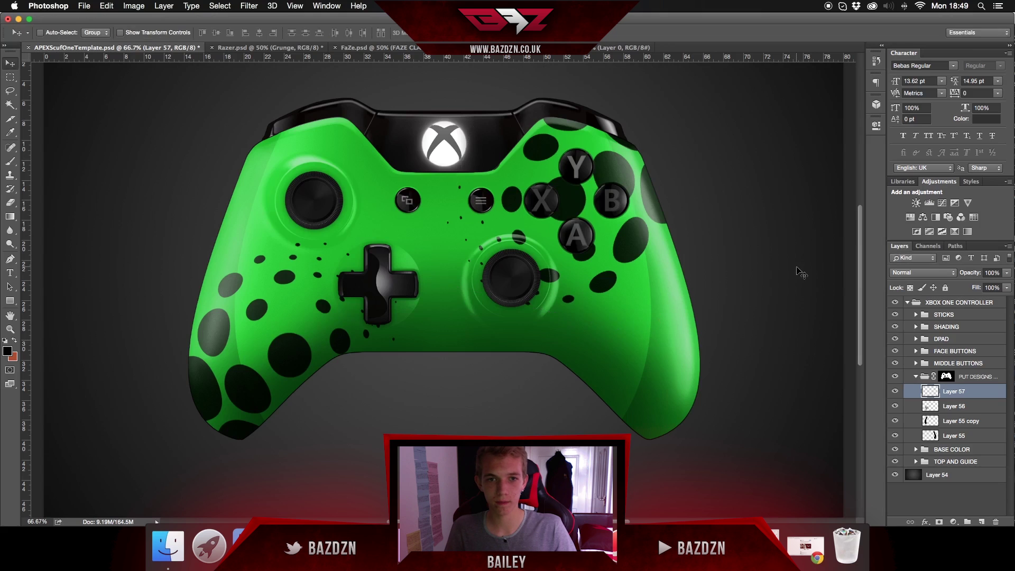
right_click(985, 412)
click(987, 420)
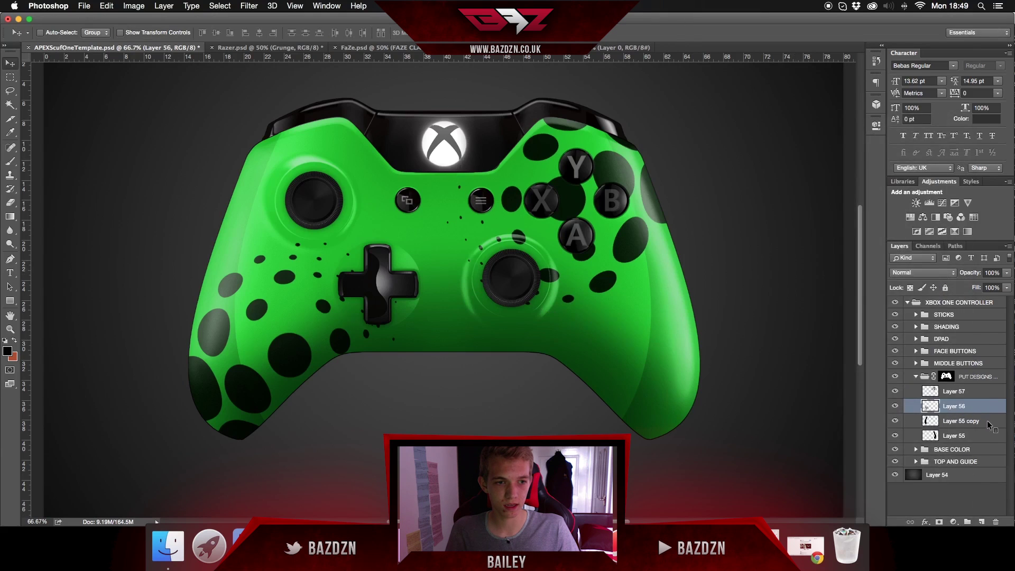
right_click(986, 421)
click(867, 300)
right_click(986, 410)
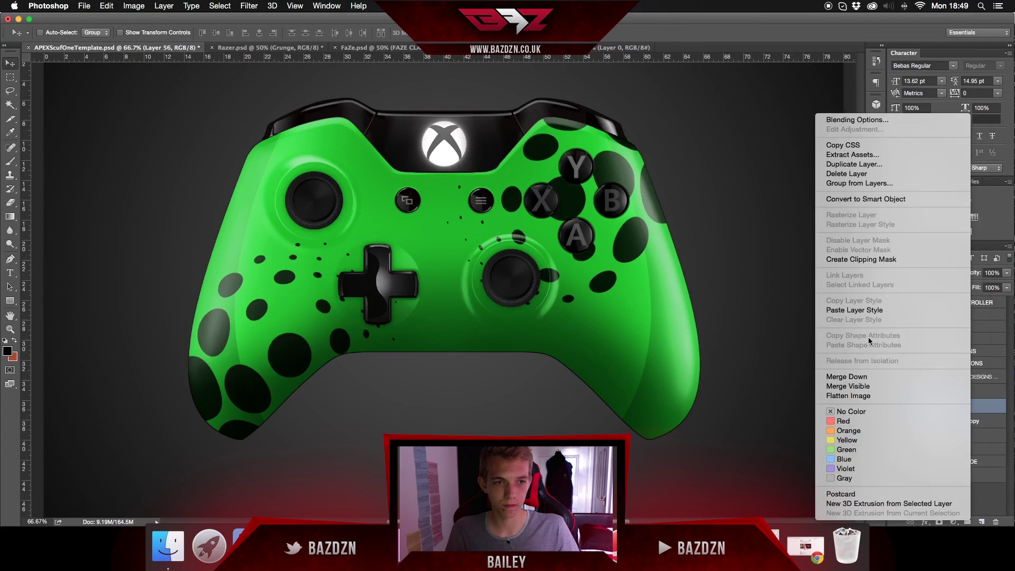
click(857, 303)
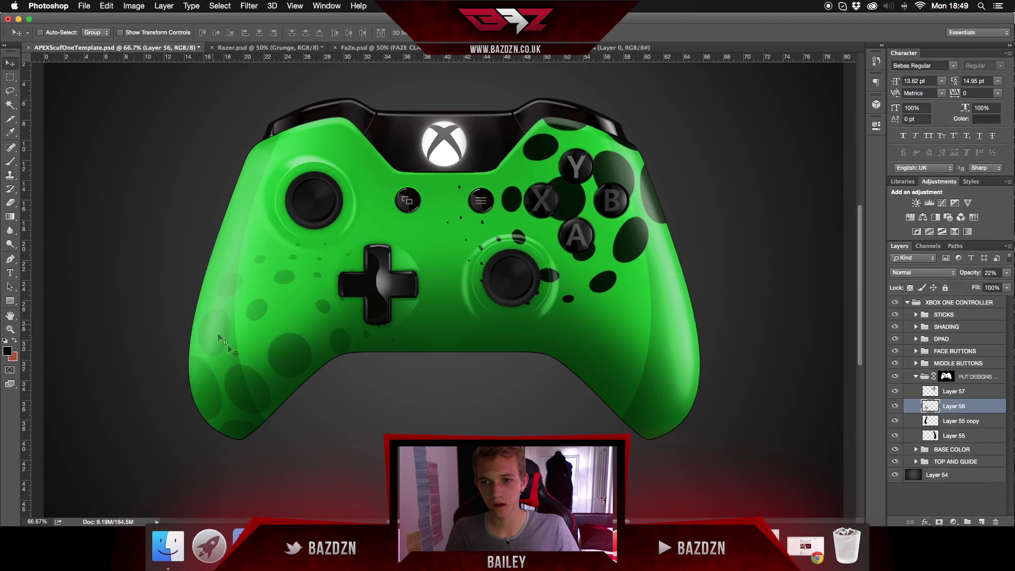
Step: Delete the Layer 56 dots spilling past the controller's left edge and deselect
super+click(930, 421)
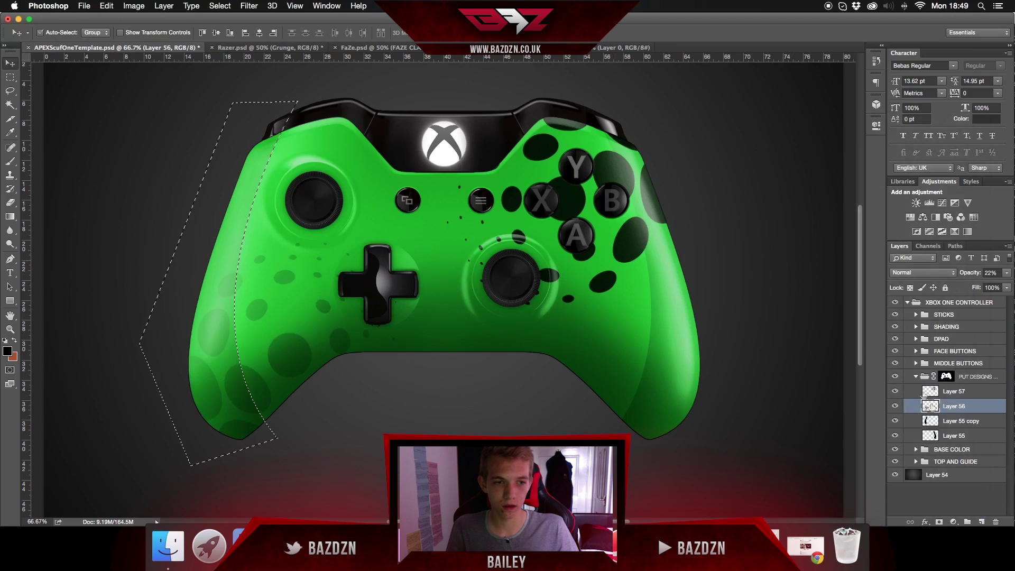
key(Delete)
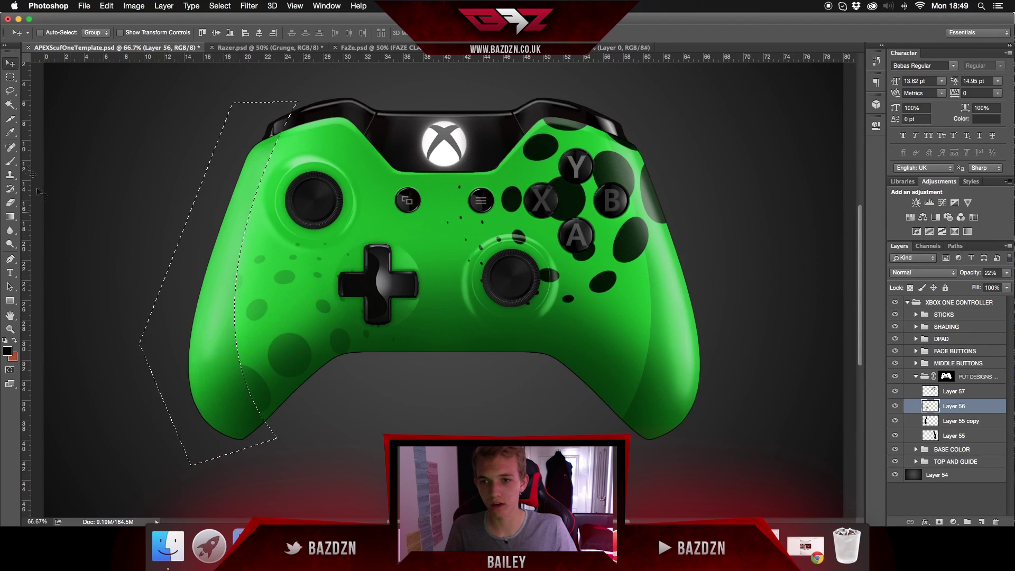
key(shift+w)
key(super+d)
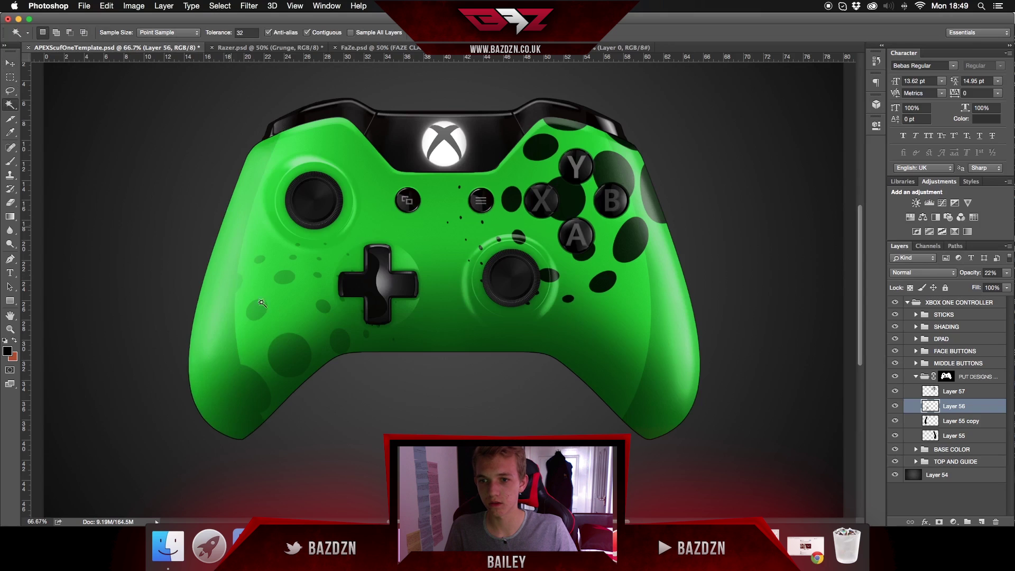
scroll(277, 344, up, 3)
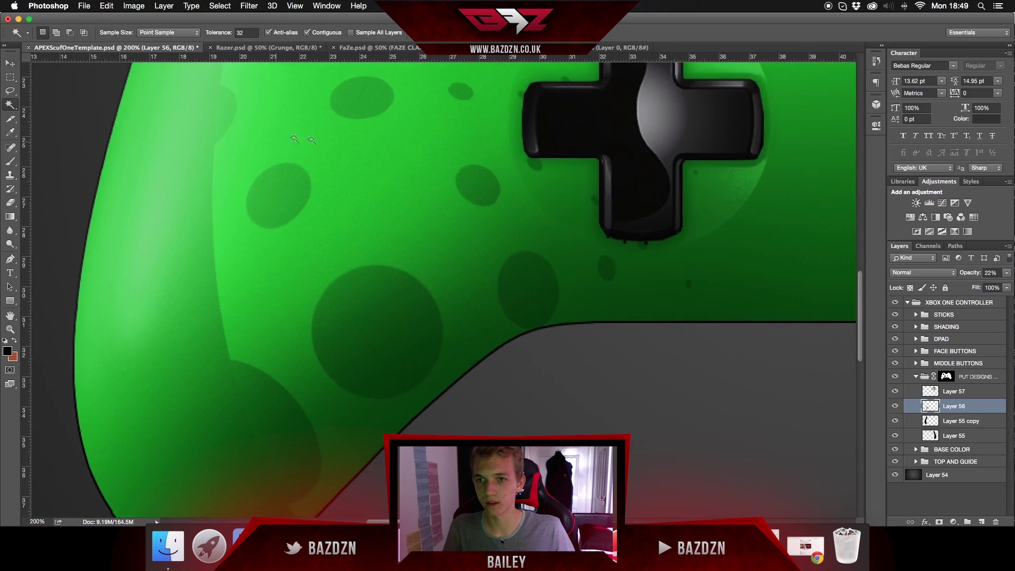
key(super+minus)
key(super+minus)
key(super+minus)
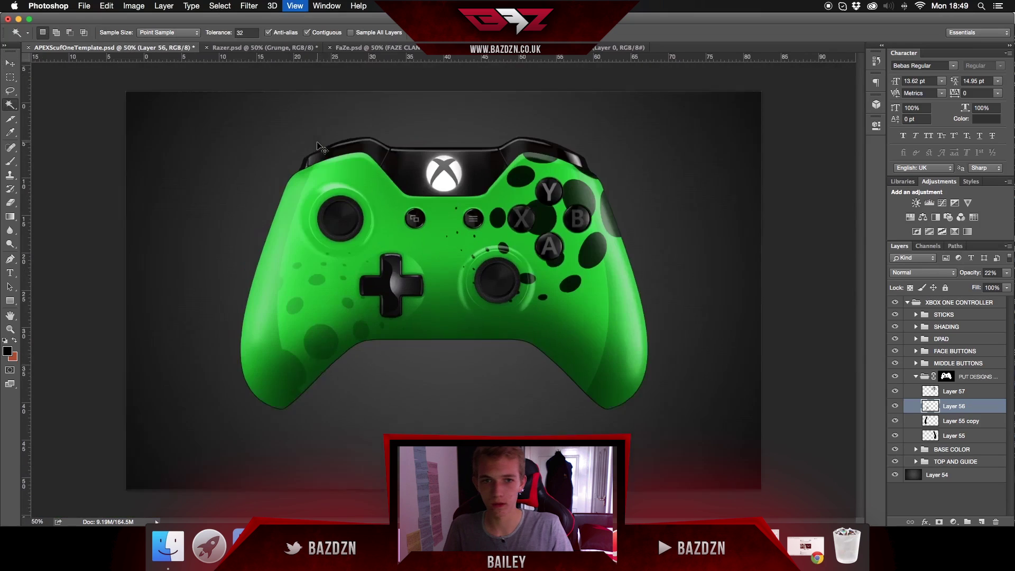
key(super+plus)
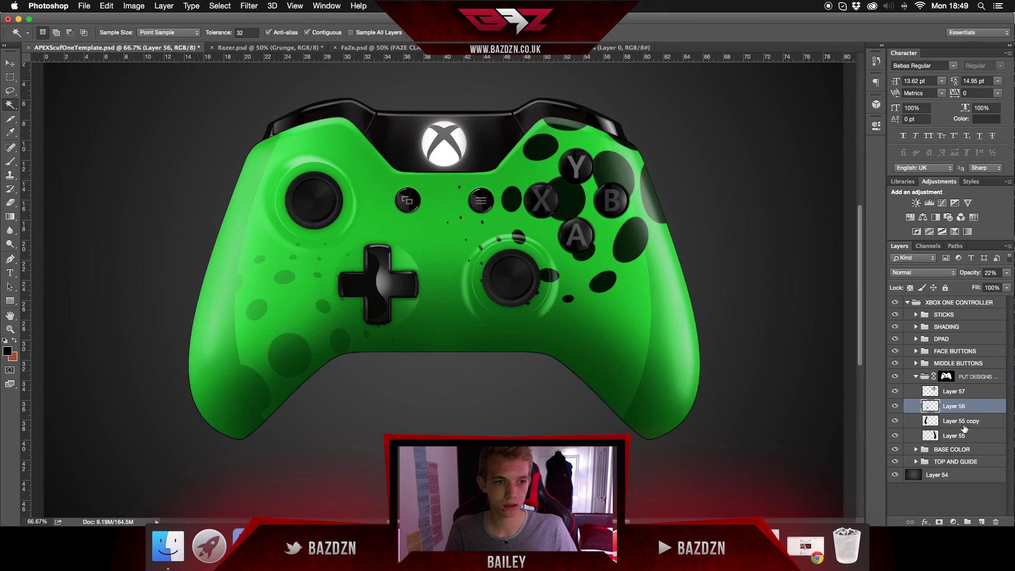
Step: Paste the faded 22% layer style onto Layer 57 and remove the dots beyond the right edge
right_click(944, 391)
click(841, 310)
super+click(931, 436)
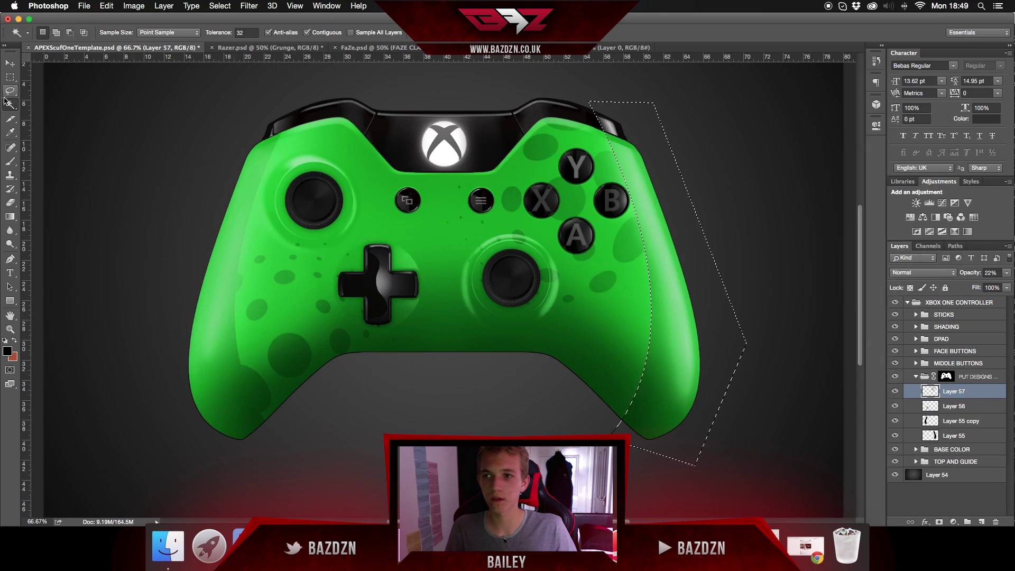
key(super+d)
key(super+minus)
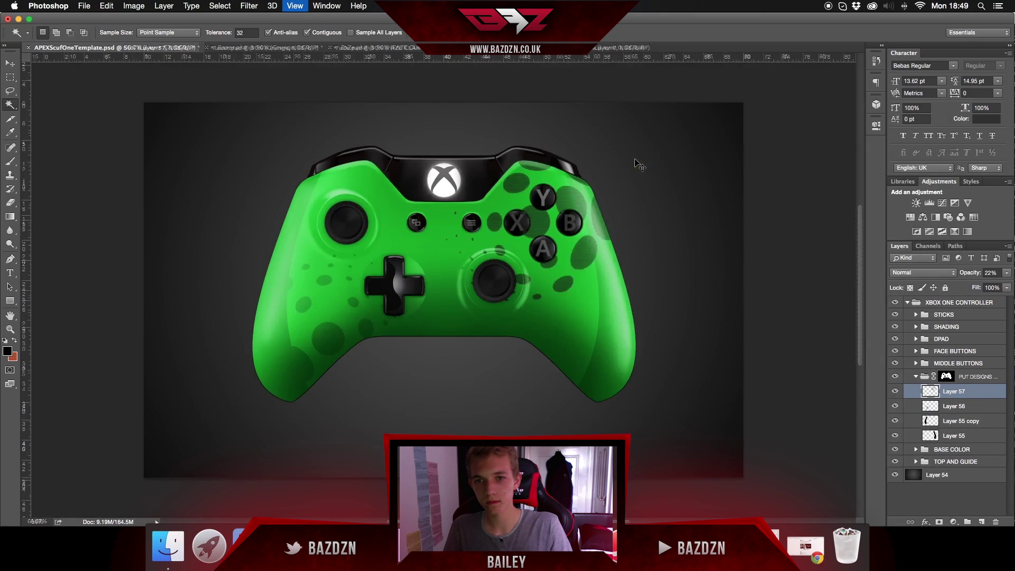
key(super+plus)
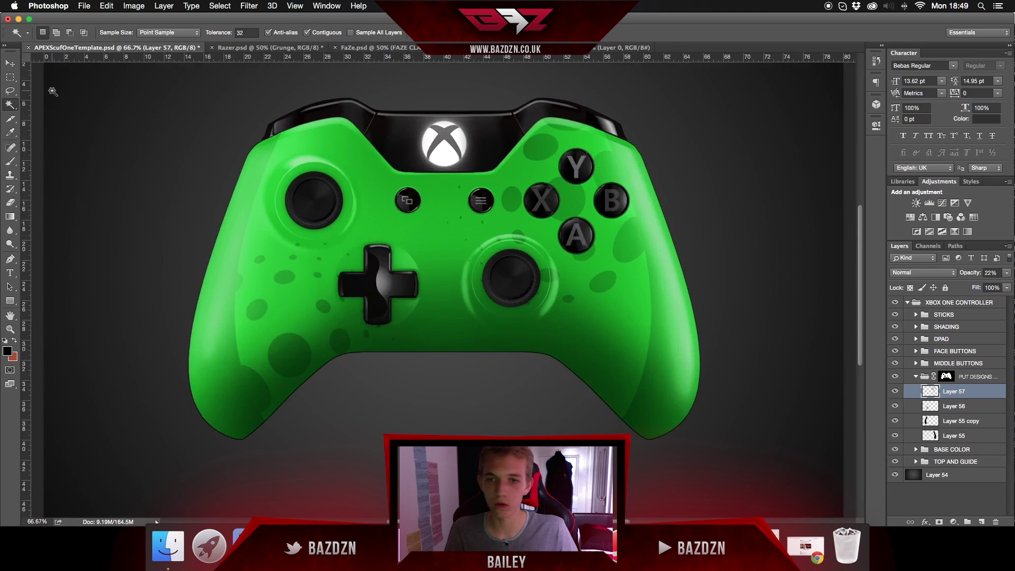
click(9, 62)
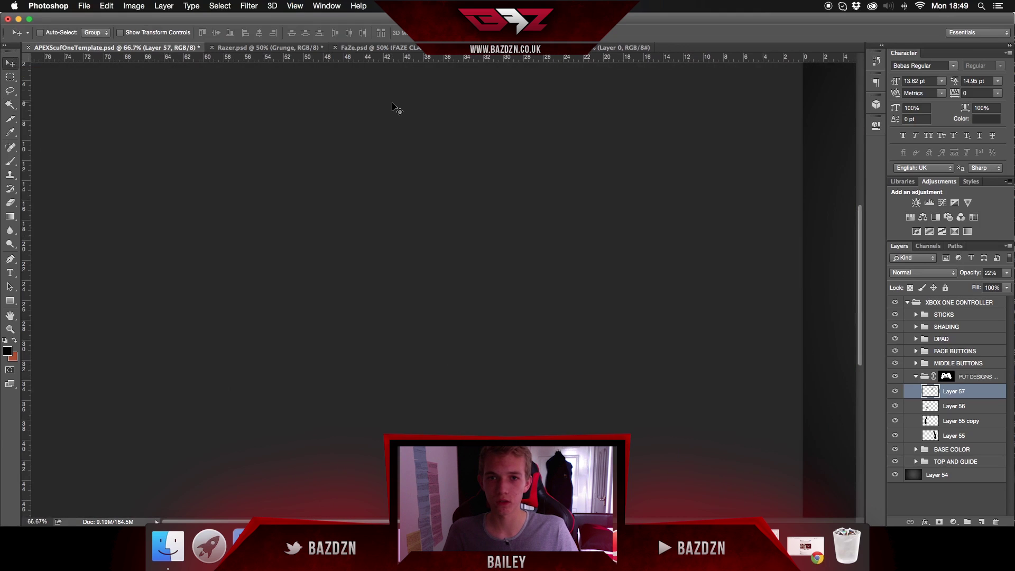
Step: Look at the Razer and FaZe controller documents, then return to APEXScufOneTemplate.psd
scroll(396, 109, right, 20)
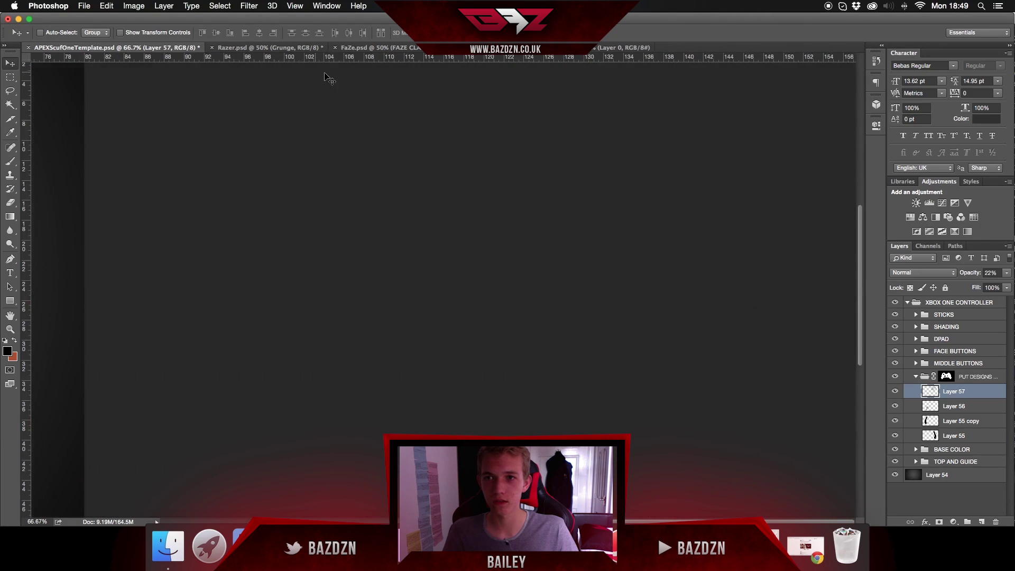
scroll(328, 79, left, 10)
click(267, 47)
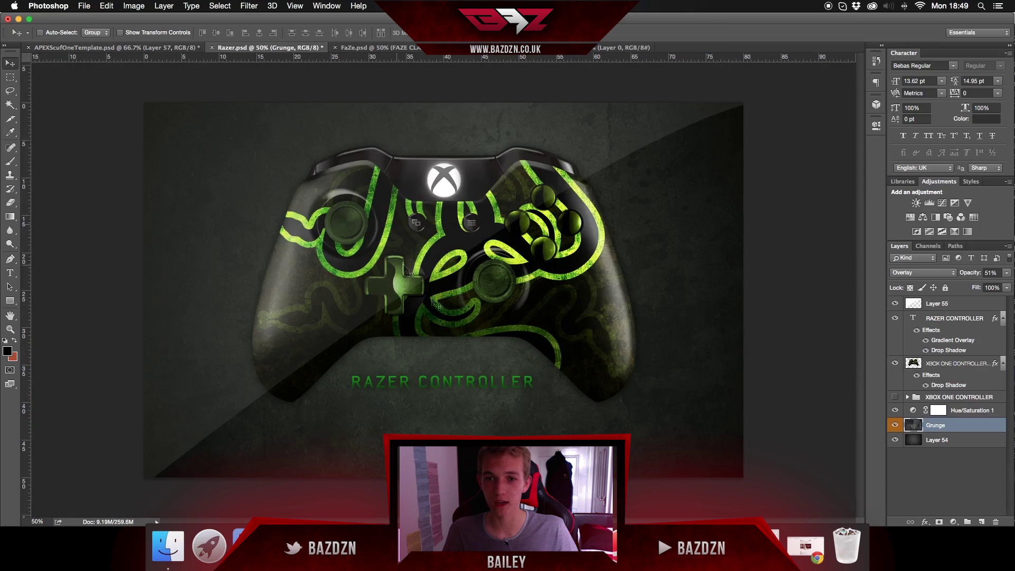
click(352, 48)
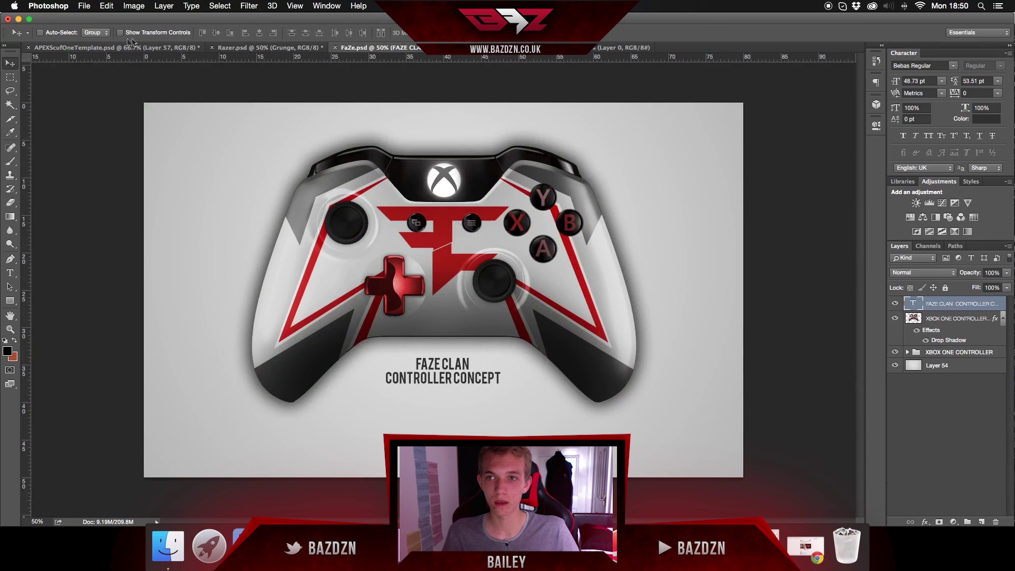
click(131, 47)
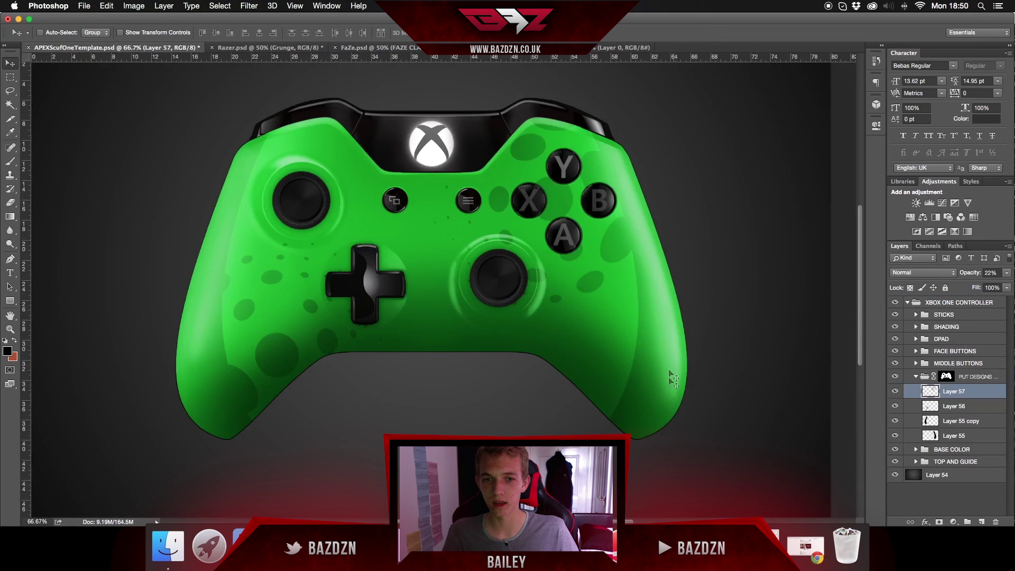
Step: Collapse PUT DESIGNS HERE and check the MIDDLE BUTTONS and FACE BUTTONS groups by toggling their visibility
key(super+minus)
key(super+minus)
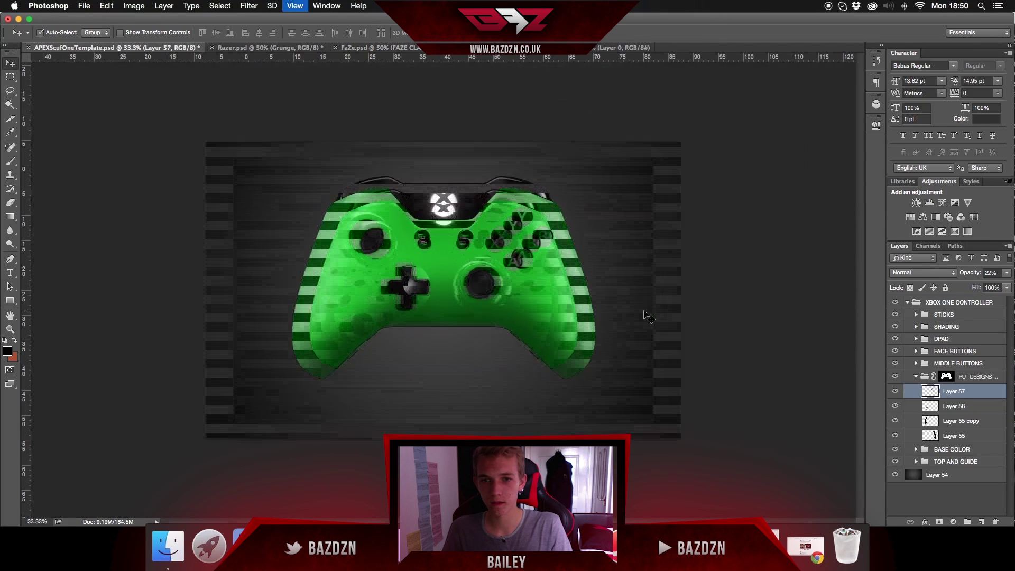
key(super+plus)
key(super+plus)
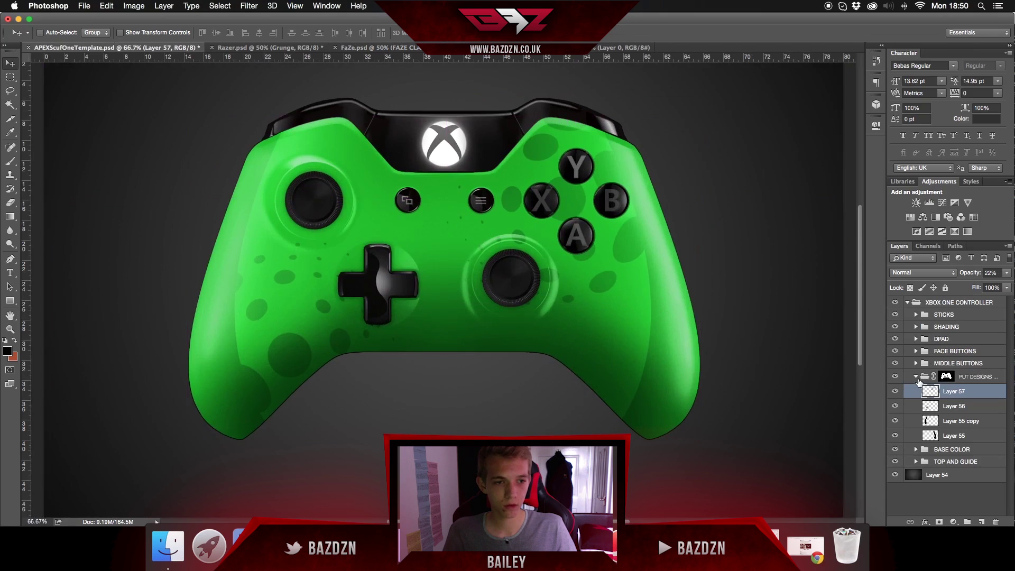
click(916, 377)
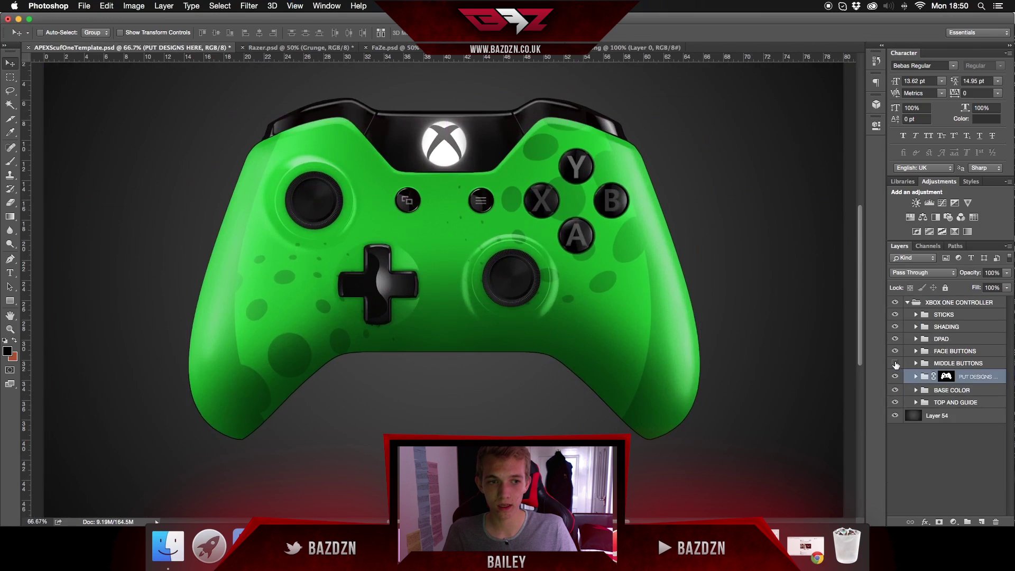
click(895, 364)
click(895, 364)
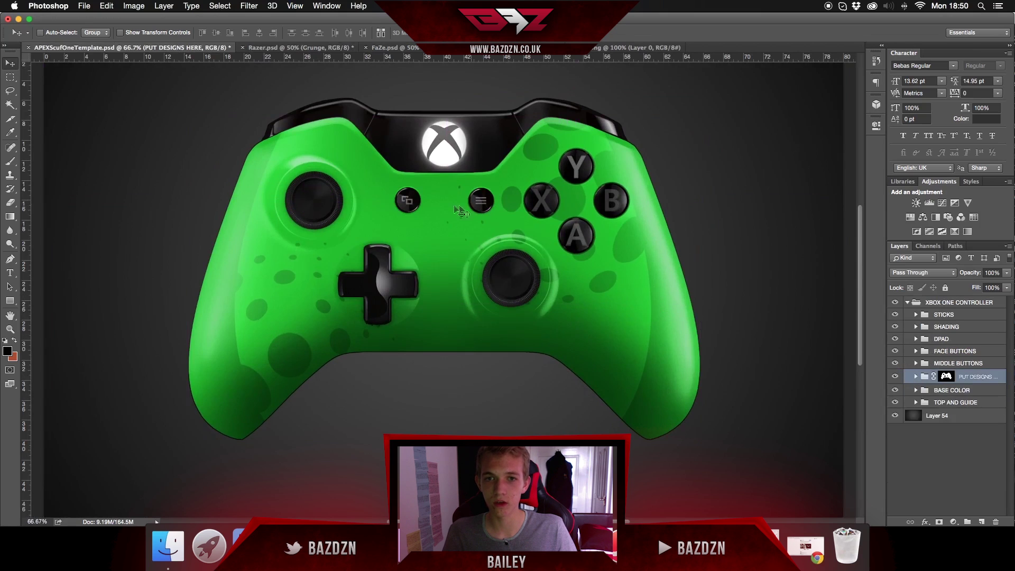
click(895, 364)
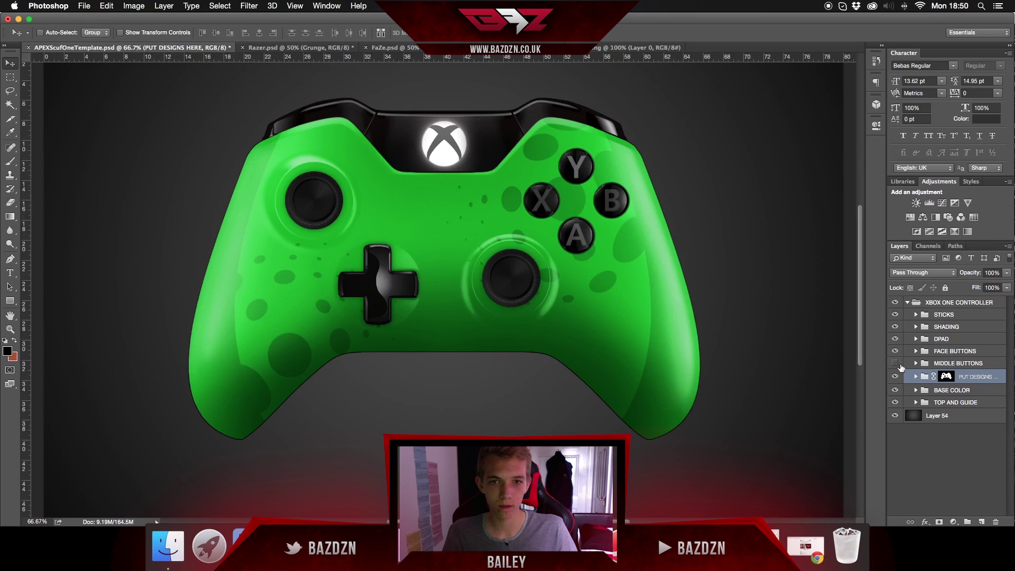
click(895, 351)
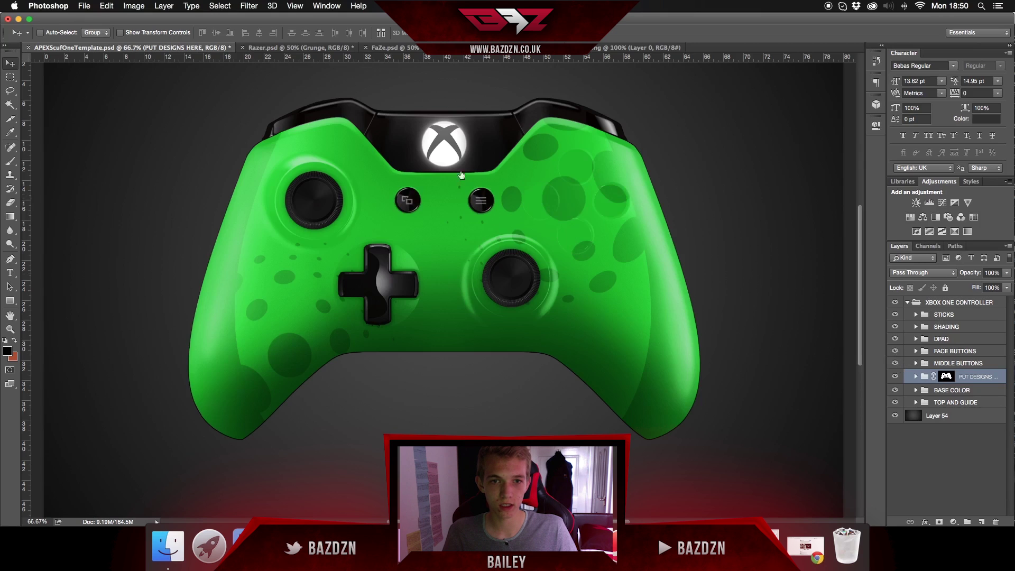
click(895, 351)
click(916, 363)
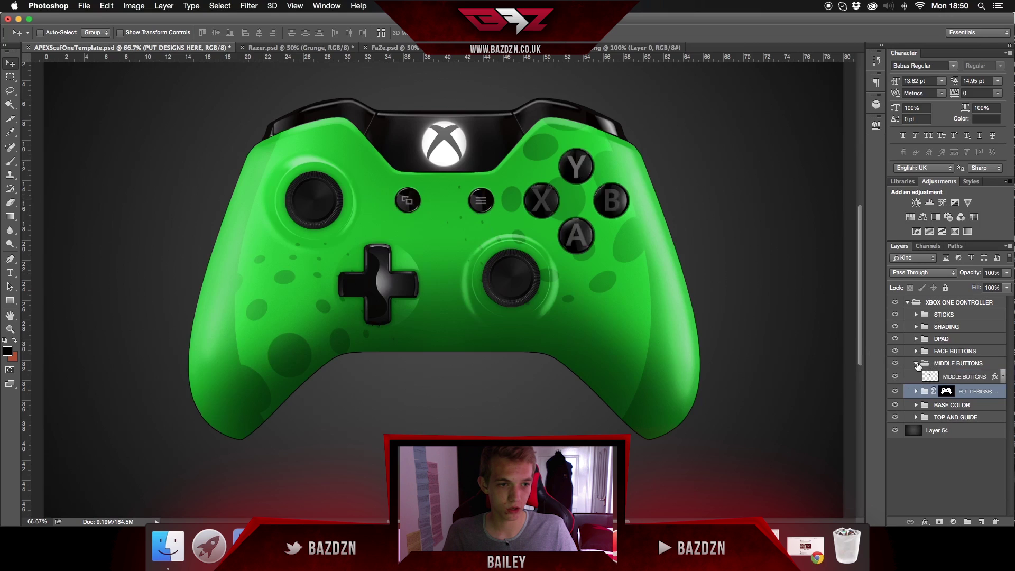
click(916, 364)
Step: Expand FACE BUTTONS, hide the Layer 52 ABXY letters, and open the COLORED BUTTONS layer style
click(916, 351)
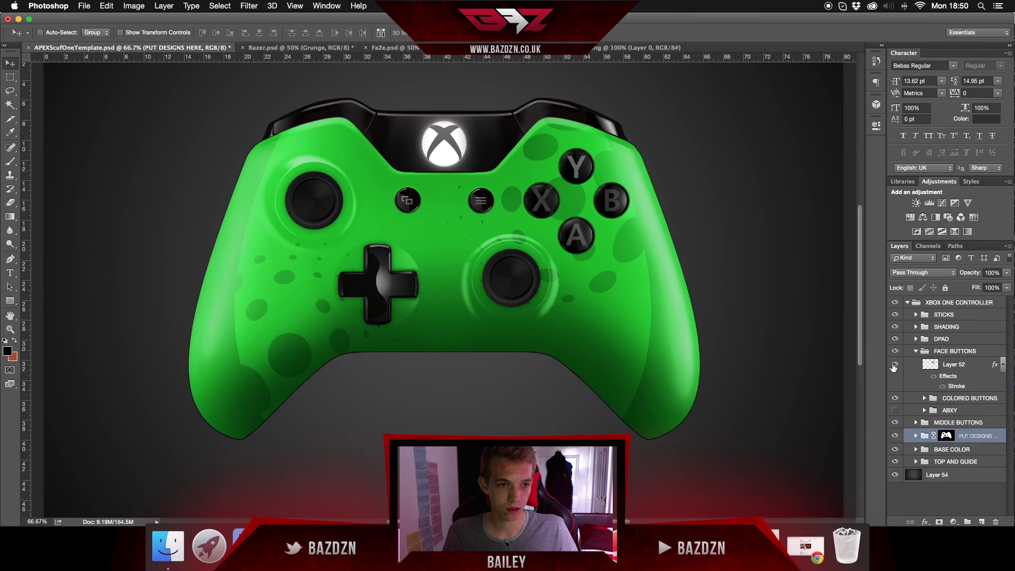
click(894, 366)
click(894, 366)
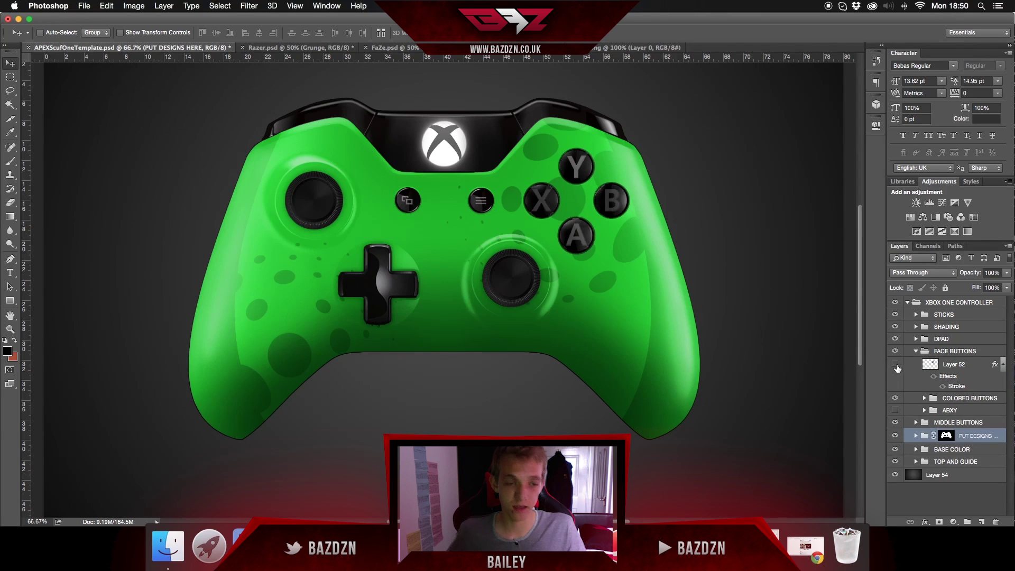
click(895, 366)
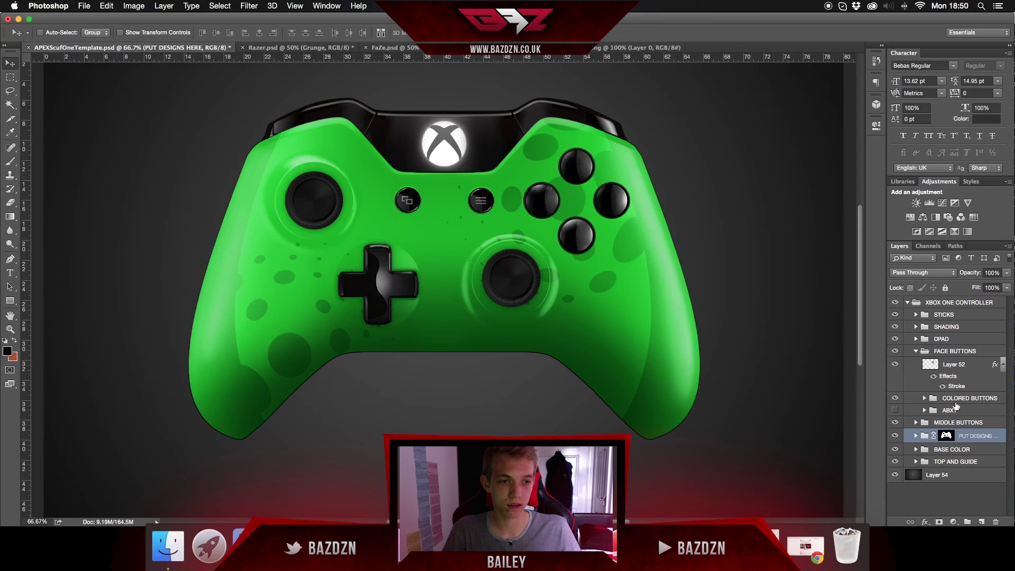
click(925, 398)
double_click(918, 414)
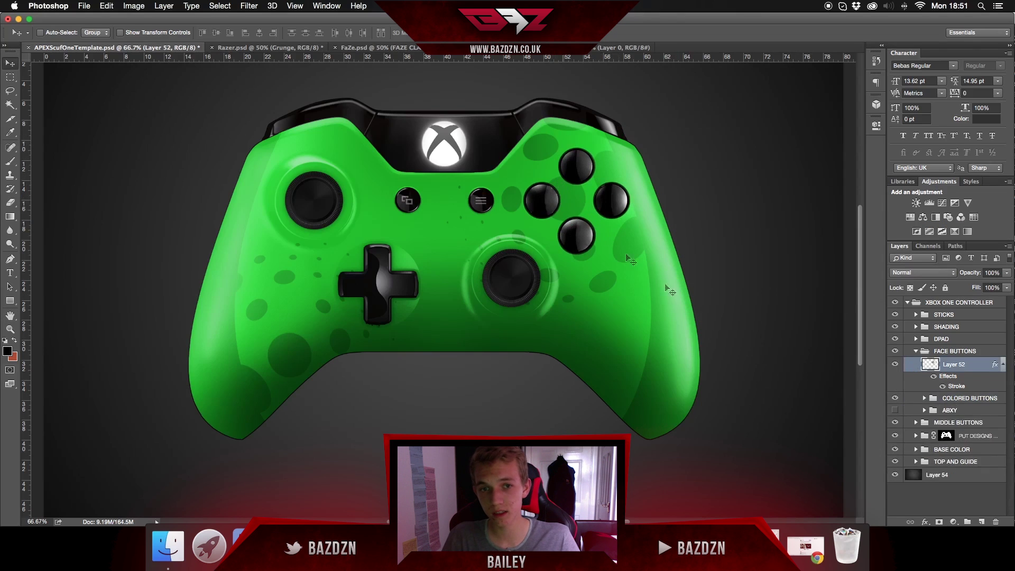
Step: Hide the face button letters in the FACE BUTTONS group and select Layer 52
double_click(914, 364)
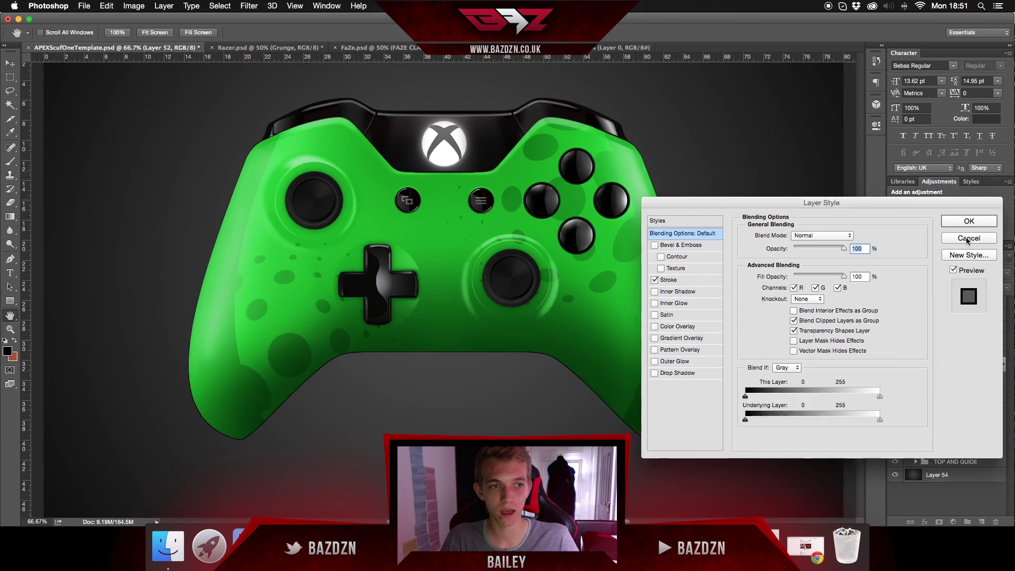
click(972, 237)
click(916, 352)
click(916, 352)
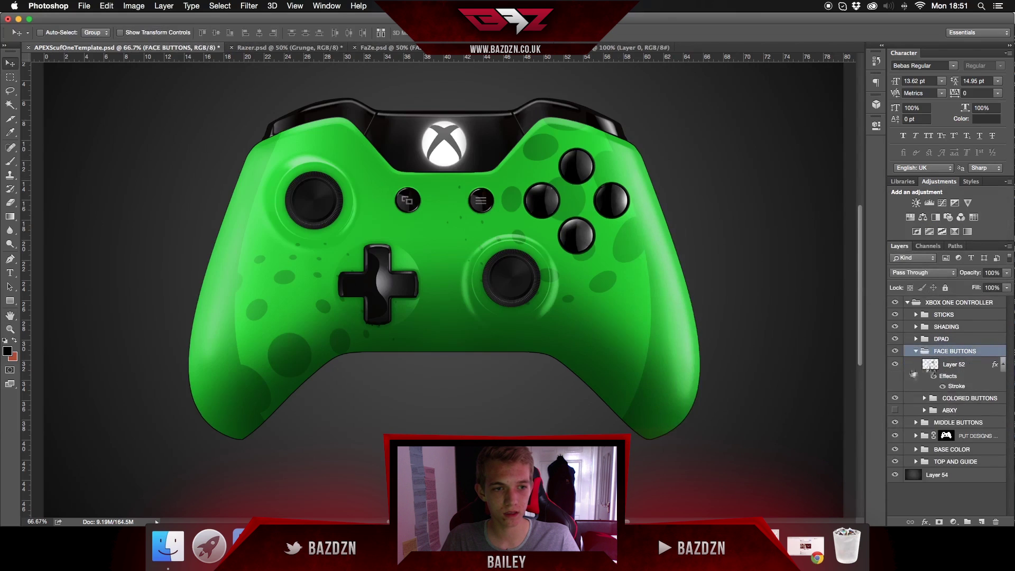
click(896, 364)
click(896, 366)
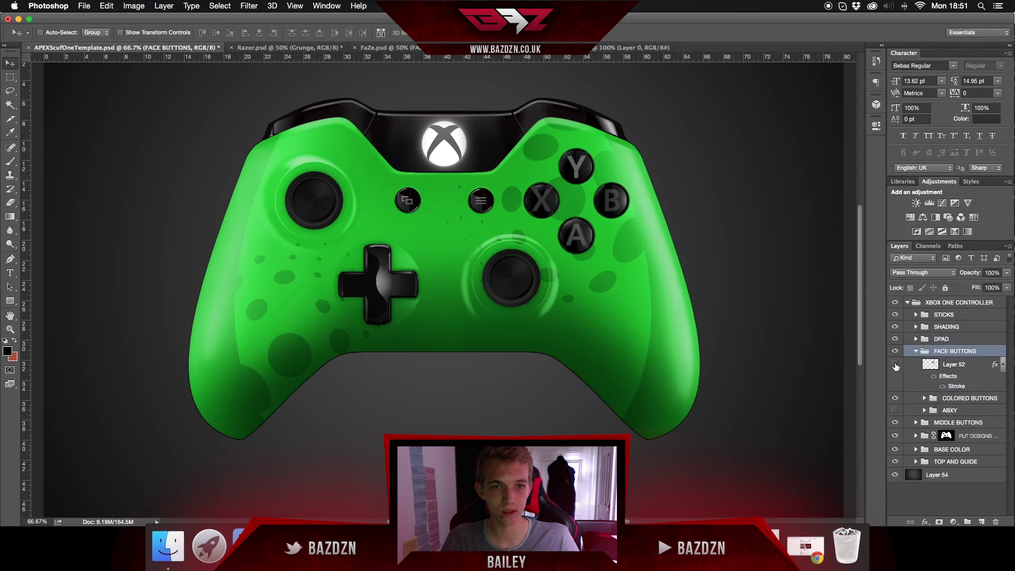
click(895, 364)
click(912, 366)
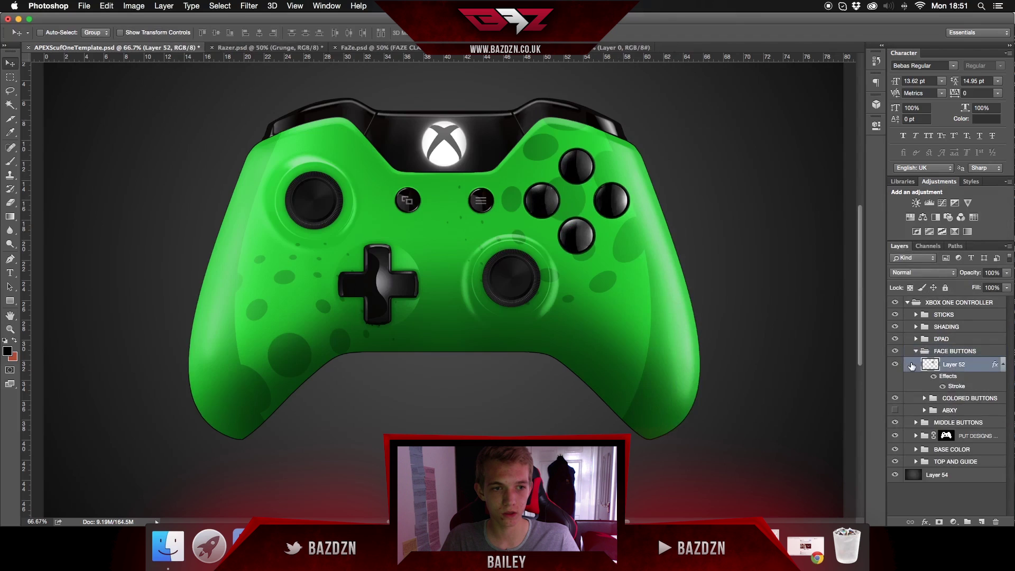
Step: Add a Color Overlay to Layer 52 with its blend mode set to Overlay
double_click(920, 365)
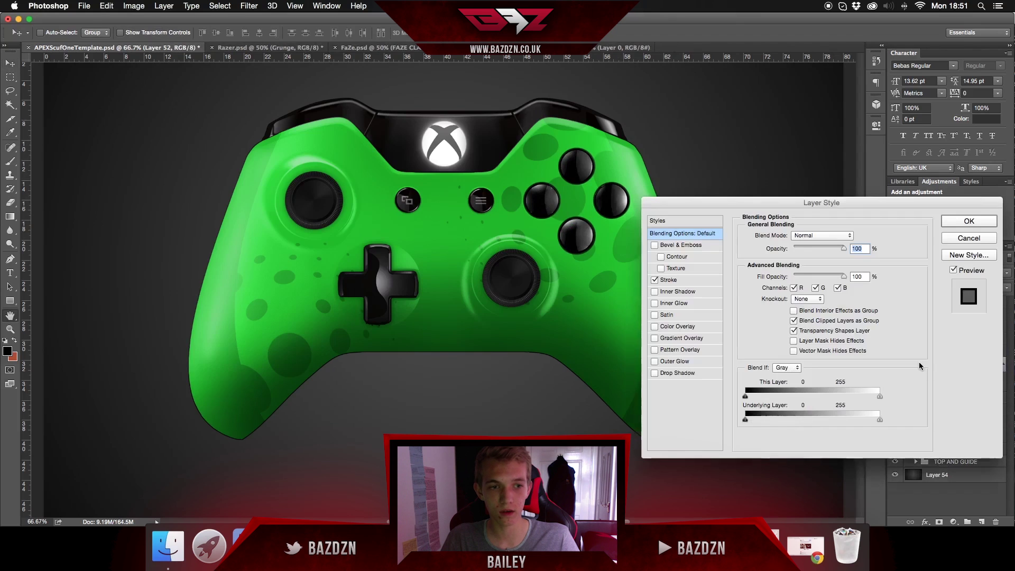
click(679, 328)
click(795, 235)
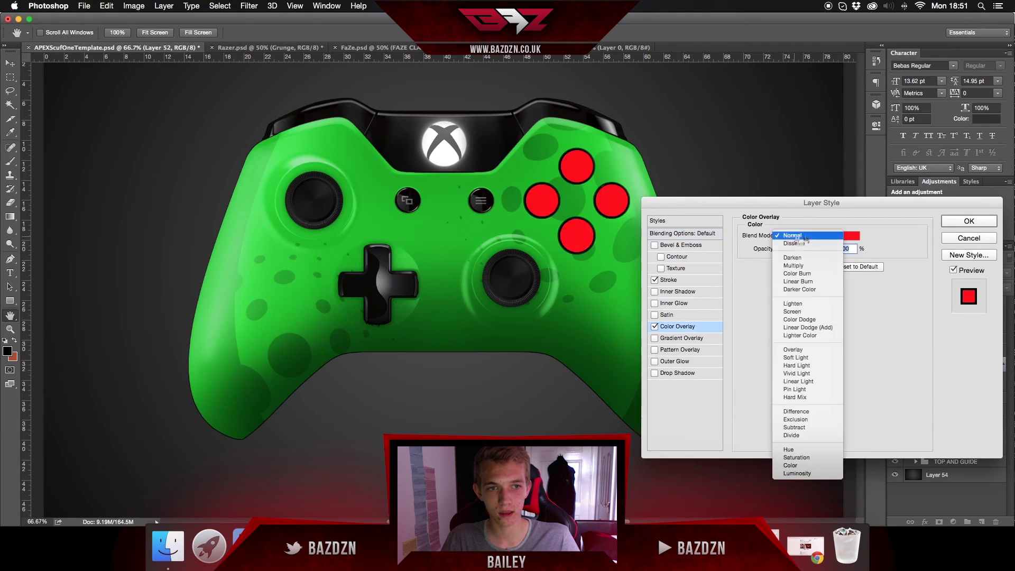
click(797, 353)
Step: Change the overlay colour from red to bright green 00ff18 and apply the layer style
click(853, 237)
mouse_move(848, 119)
mouse_down()
mouse_move(850, 209)
mouse_move(850, 190)
mouse_up()
click(824, 130)
drag(825, 130, 808, 119)
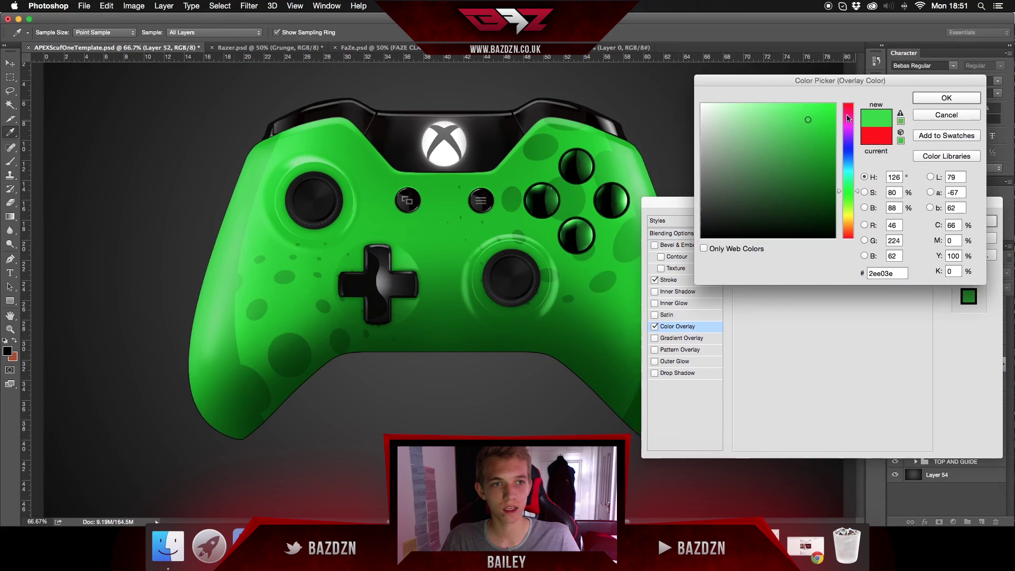
drag(841, 112, 836, 99)
click(947, 98)
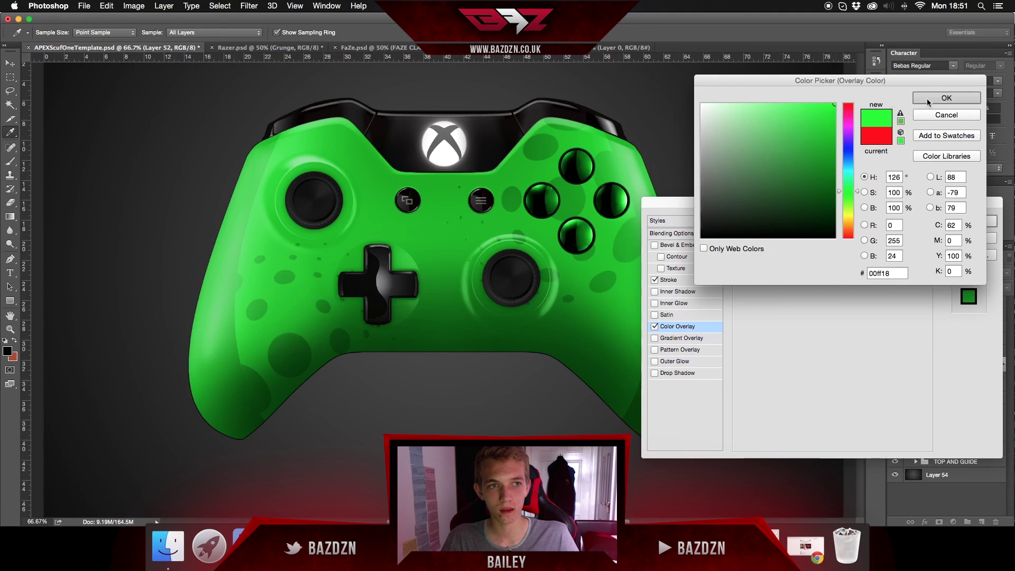
click(969, 221)
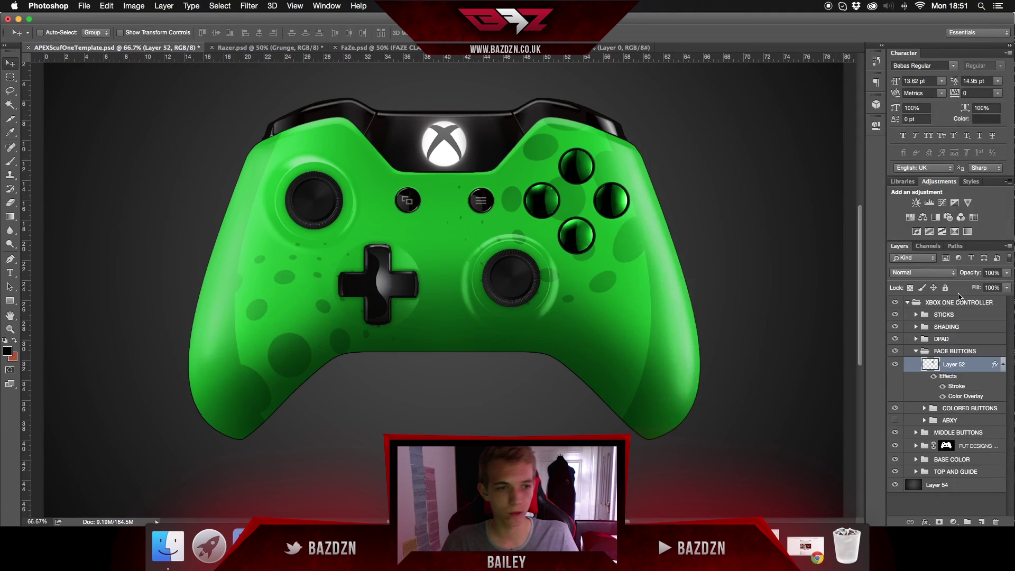
click(917, 350)
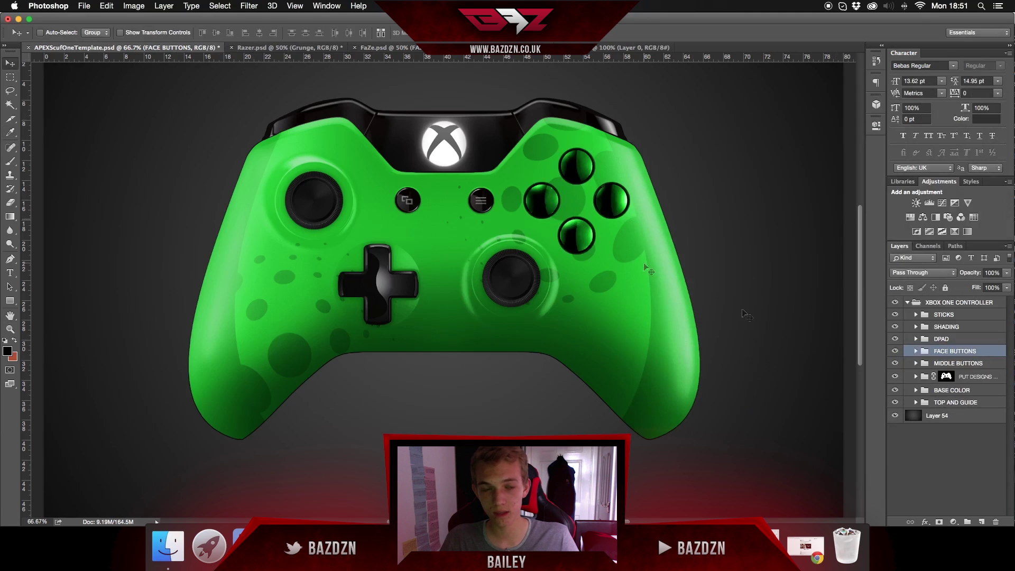
Step: Recolour the D-pad layer's Color Overlay from black to bright green and apply it
click(917, 339)
click(896, 352)
click(897, 352)
double_click(973, 352)
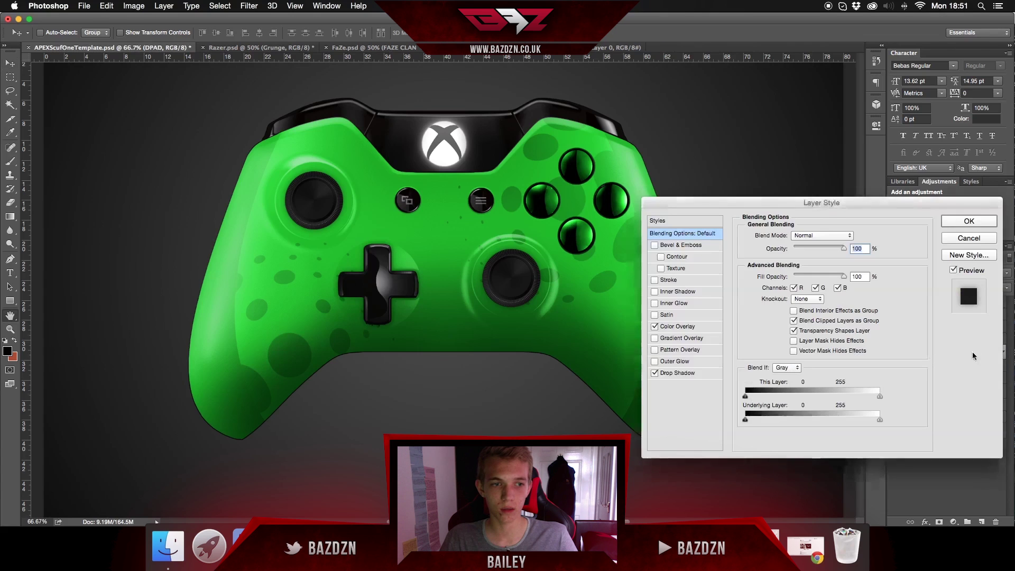
click(687, 327)
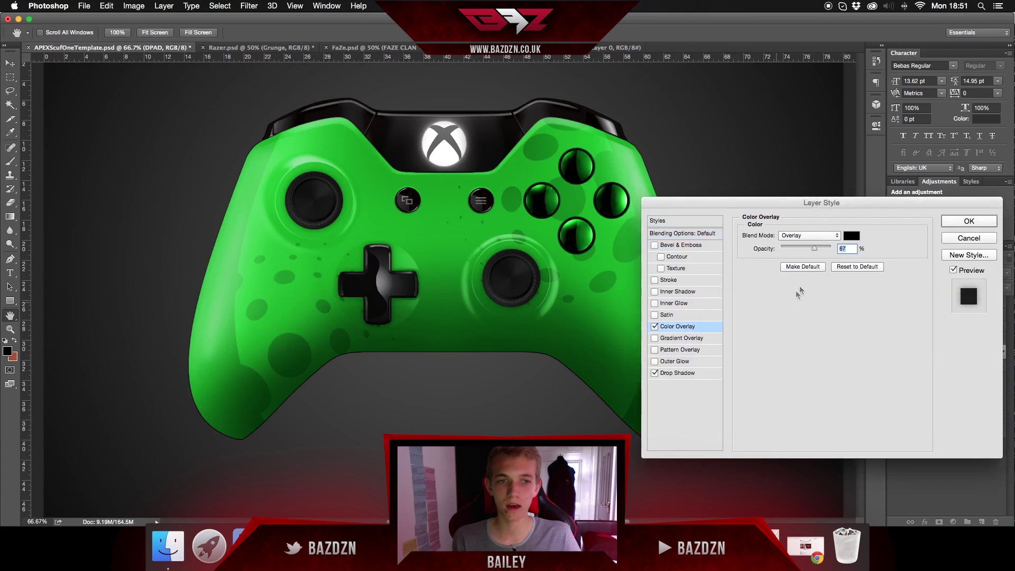
click(853, 235)
click(847, 196)
click(821, 108)
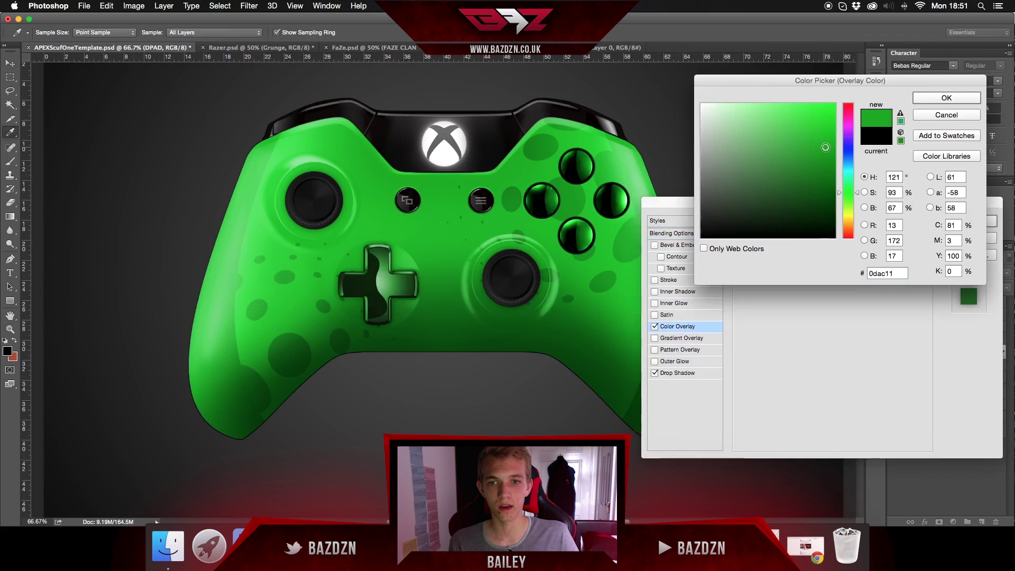
click(926, 102)
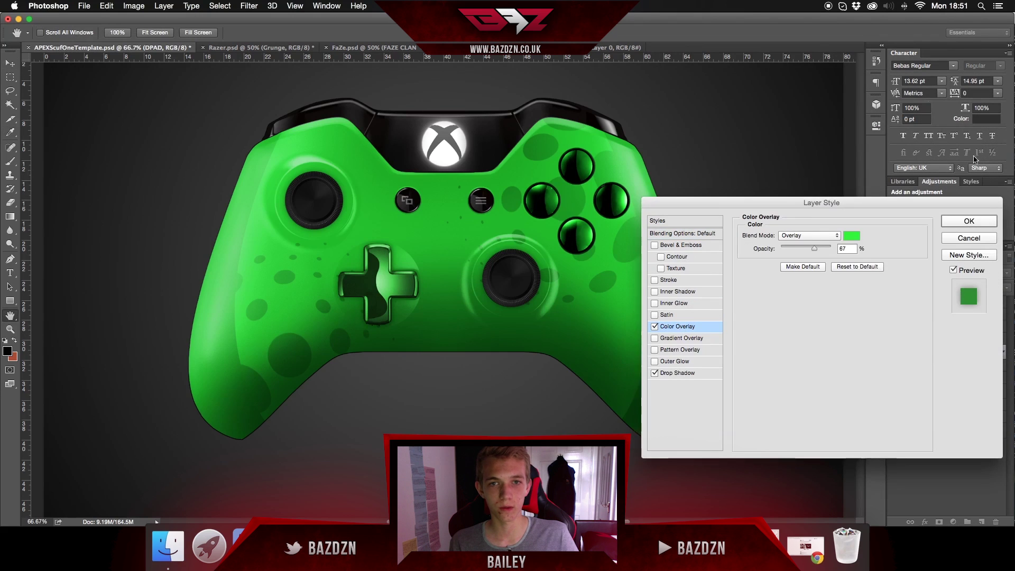
click(970, 217)
click(916, 339)
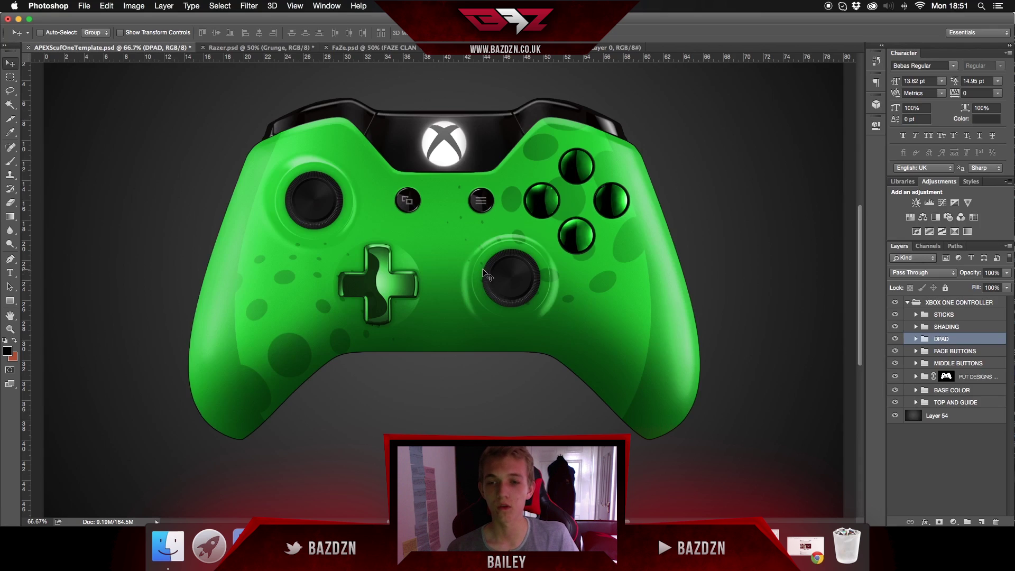
scroll(521, 273, up, 2)
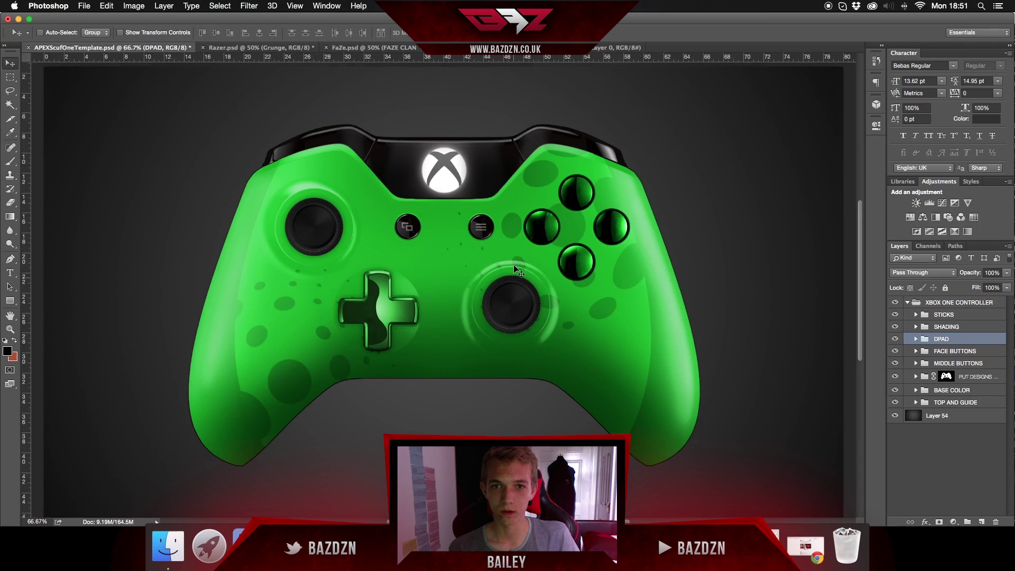